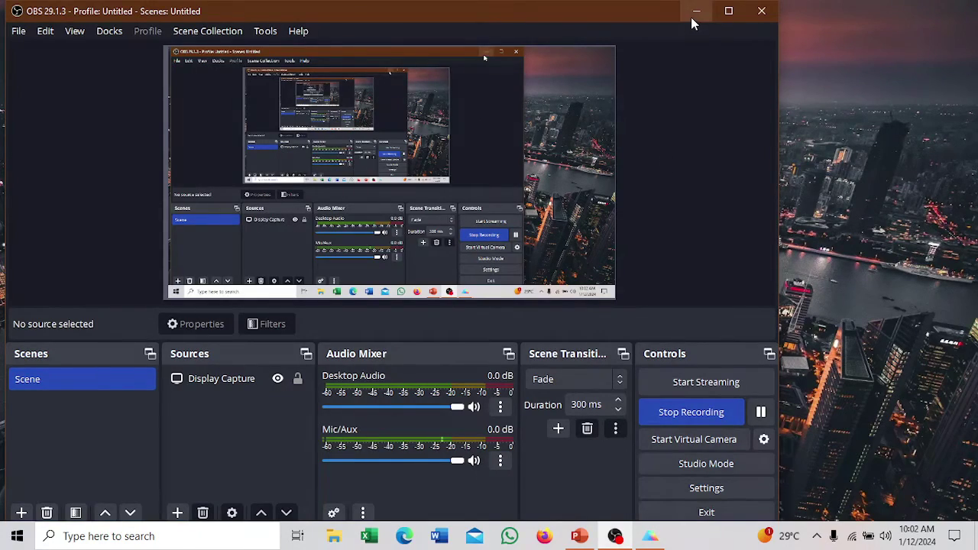
Step: Minimize the OBS Studio recorder window so the desktop is visible
{"action": "left_click", "coordinate": [695, 13]}
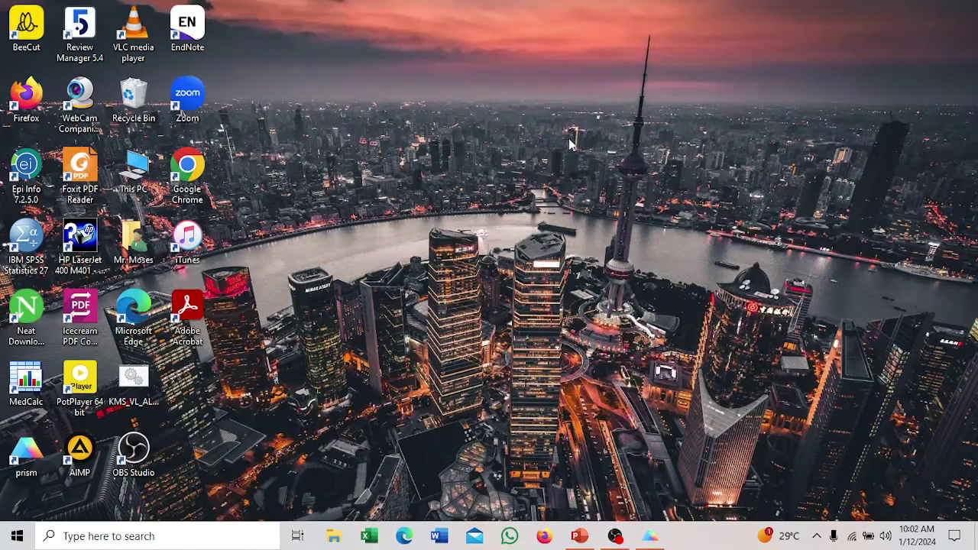
Step: Switch to PowerPoint to view the slide with the target starred box-and-whisker plot
{"action": "left_click", "coordinate": [579, 537]}
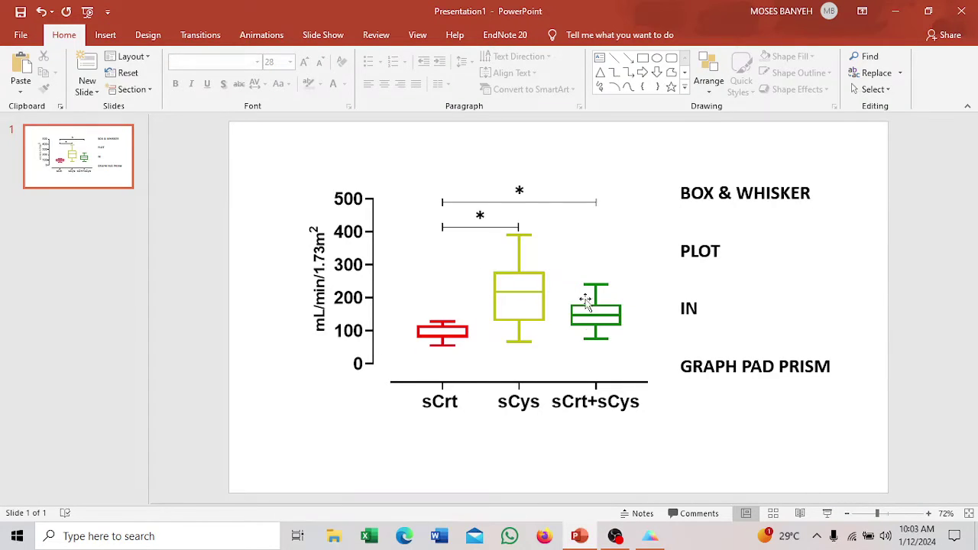
Step: Switch to the Prism project Project-box_whisker2.pzfx showing its Data 1 table
{"action": "left_click", "coordinate": [649, 537]}
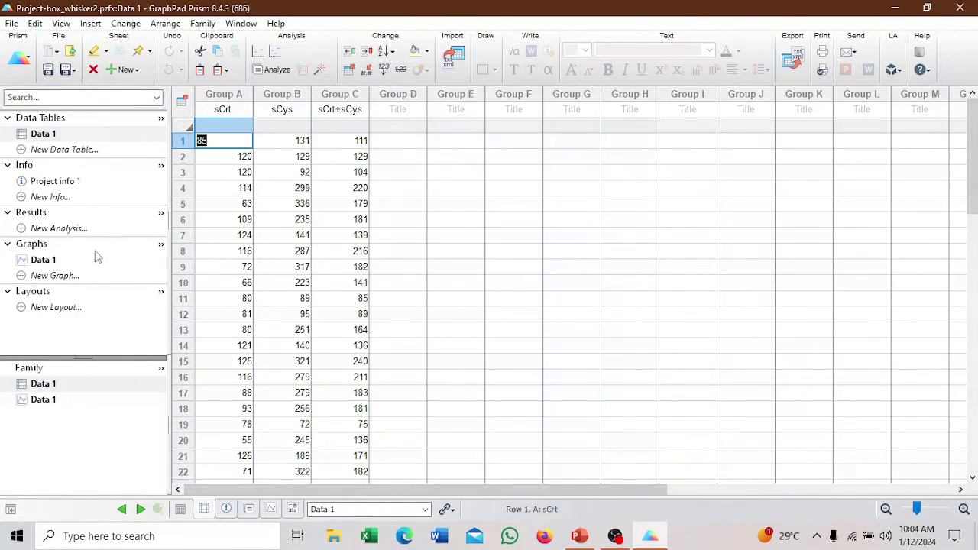
Step: Make the Data 1 graph a Box & whiskers plot with whiskers spanning Min to Max
{"action": "left_click", "coordinate": [52, 261]}
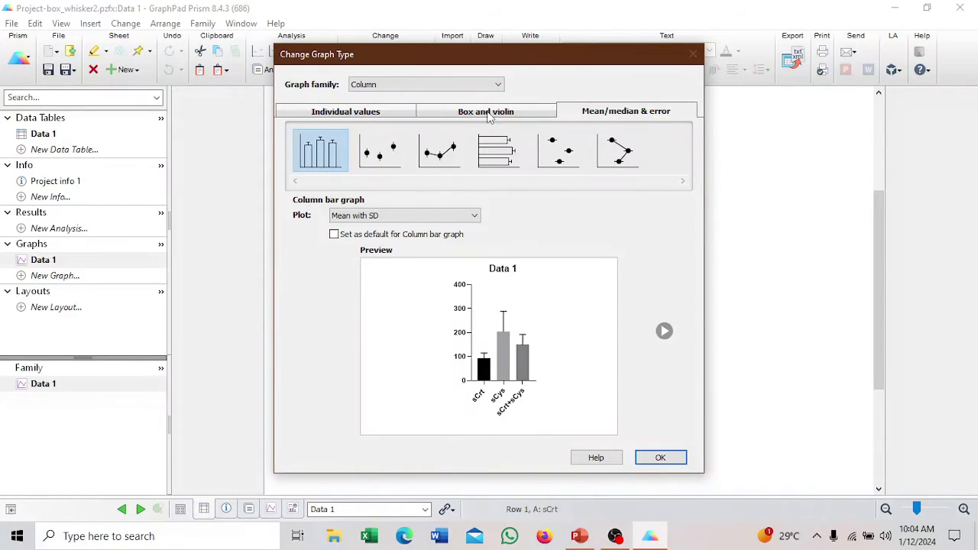
{"action": "left_click", "coordinate": [488, 113]}
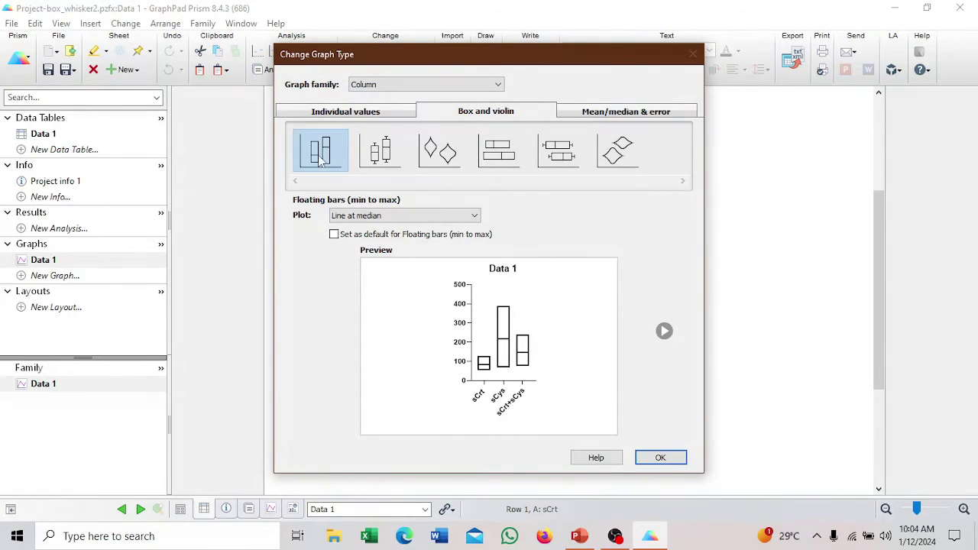
{"action": "left_click", "coordinate": [384, 153]}
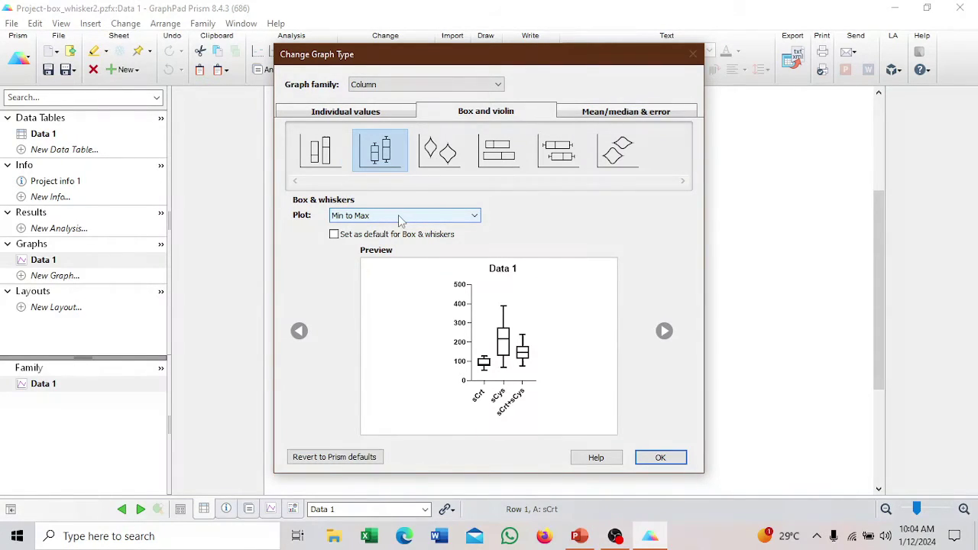
{"action": "left_click", "coordinate": [474, 220]}
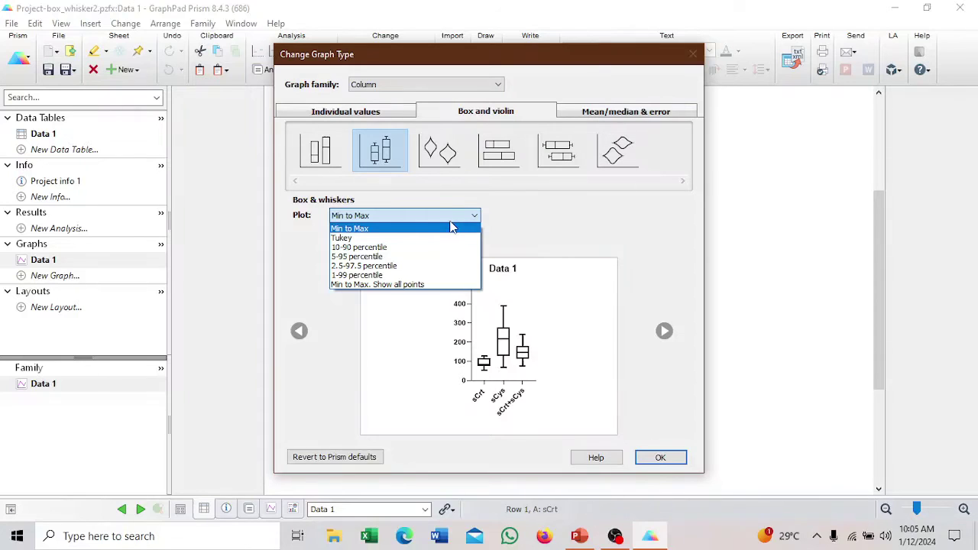
{"action": "left_click", "coordinate": [440, 220]}
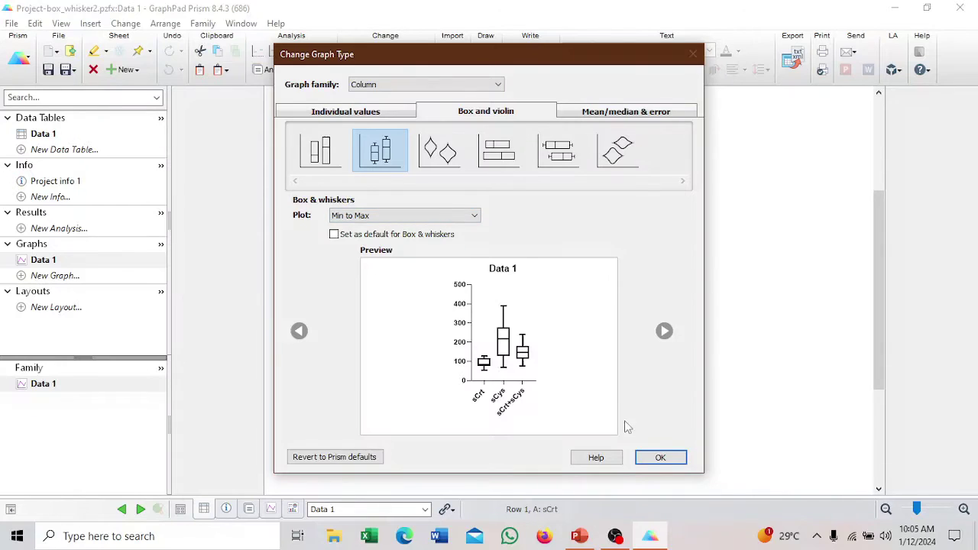
{"action": "left_click", "coordinate": [658, 459]}
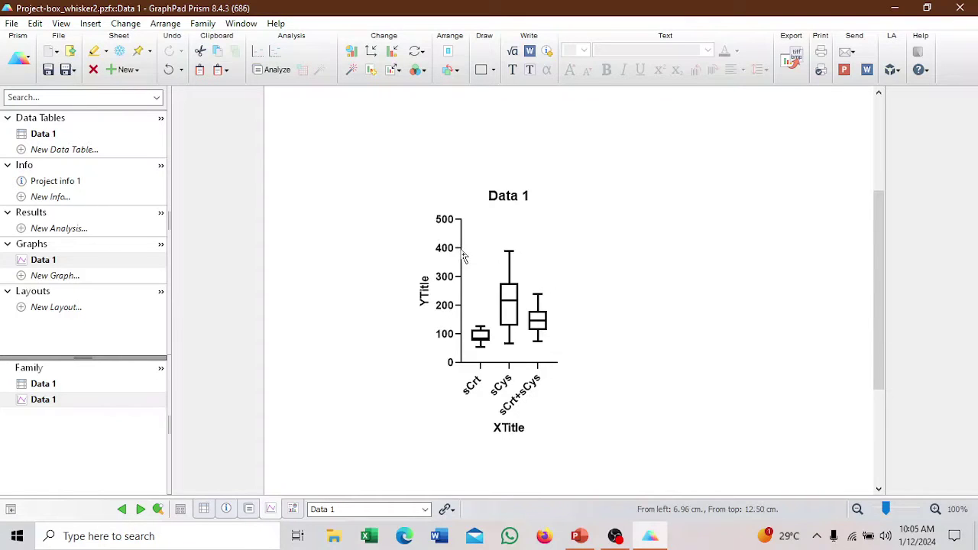
Step: Set the graph shape to Wide and the frame style to Offset X & Y axes
{"action": "double_click", "coordinate": [460, 249]}
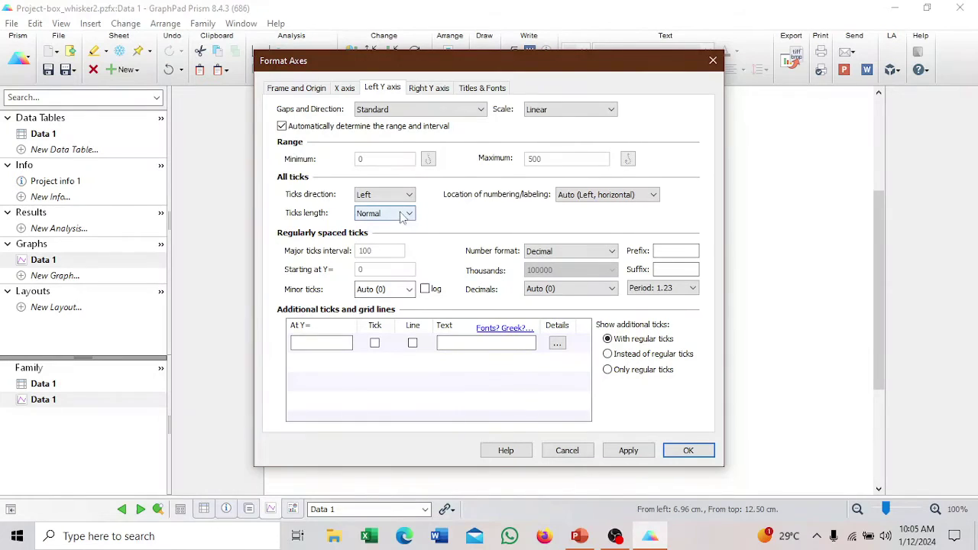
{"action": "left_click", "coordinate": [299, 90]}
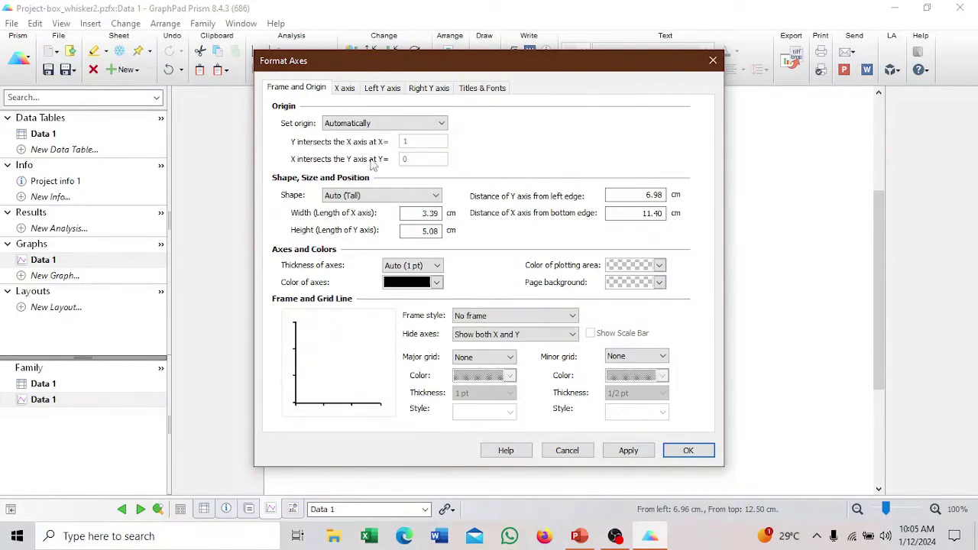
{"action": "left_click", "coordinate": [367, 196]}
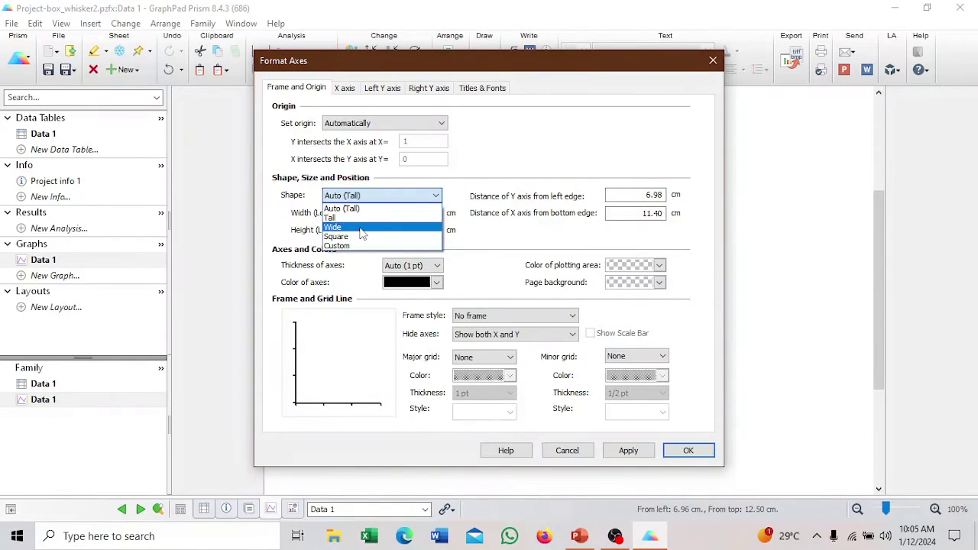
{"action": "left_click", "coordinate": [361, 233]}
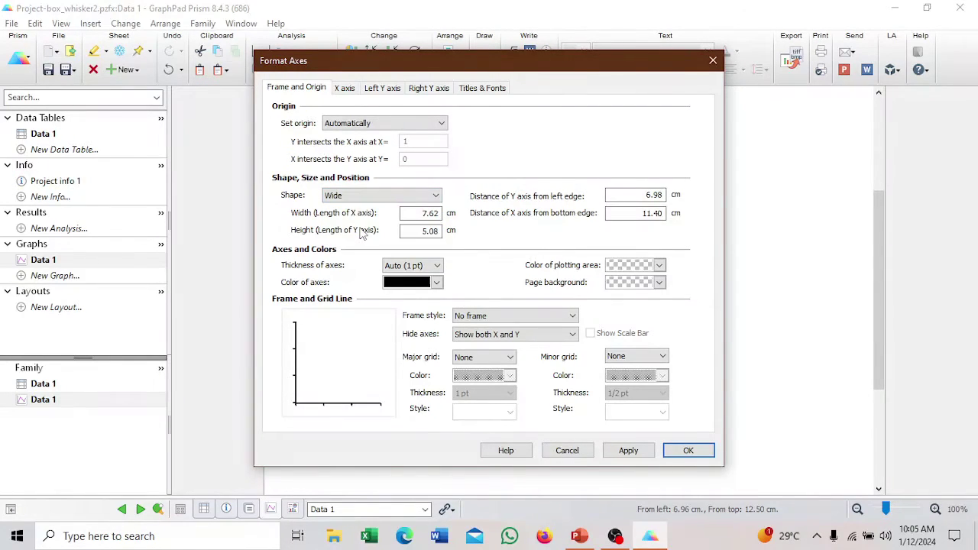
{"action": "left_click", "coordinate": [523, 318]}
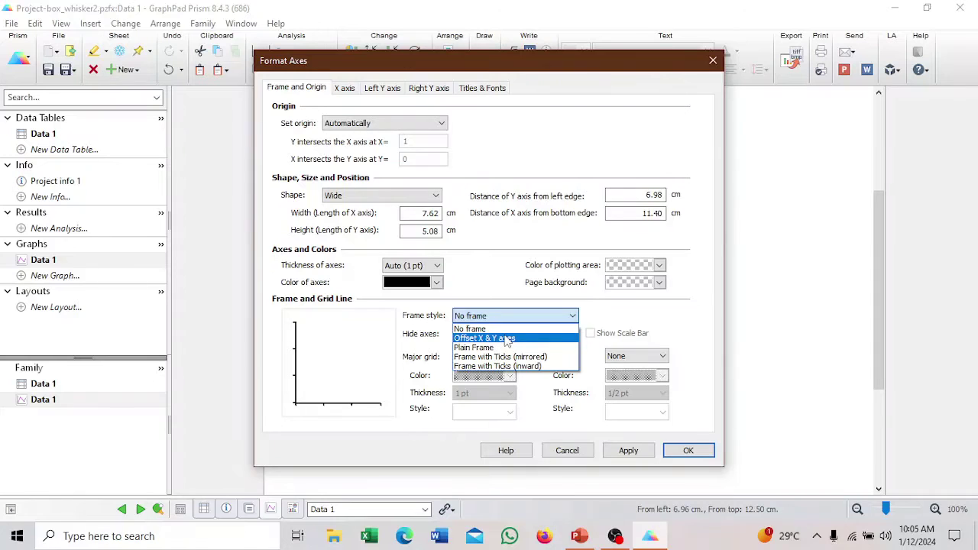
{"action": "left_click", "coordinate": [507, 342]}
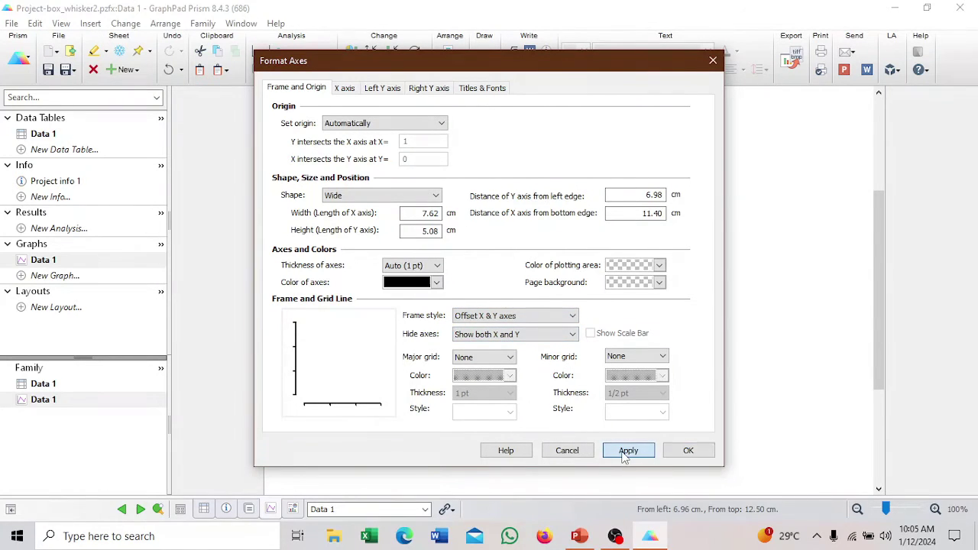
{"action": "left_click", "coordinate": [682, 451]}
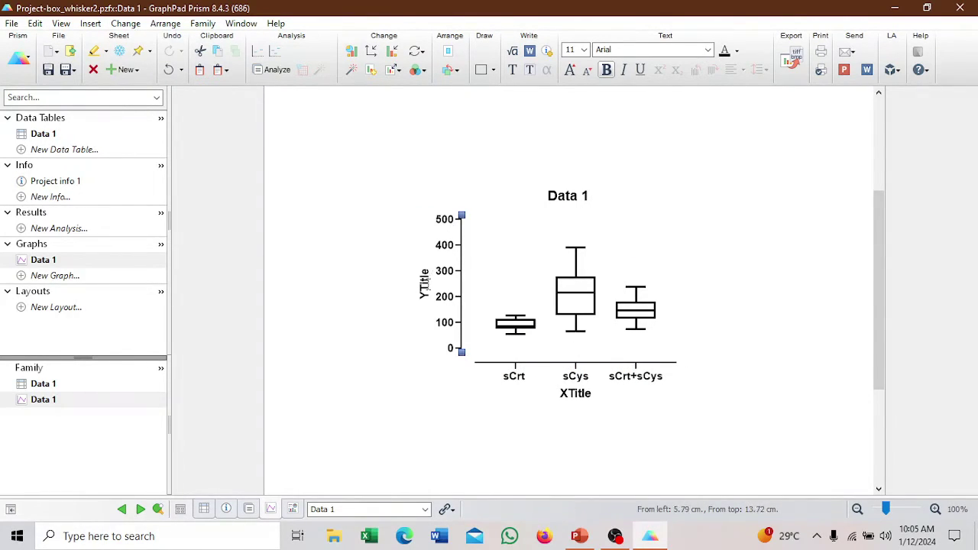
Step: Title the Y axis 'mL/min/1.73m²' with the trailing 2 as a superscript
{"action": "left_click", "coordinate": [425, 284]}
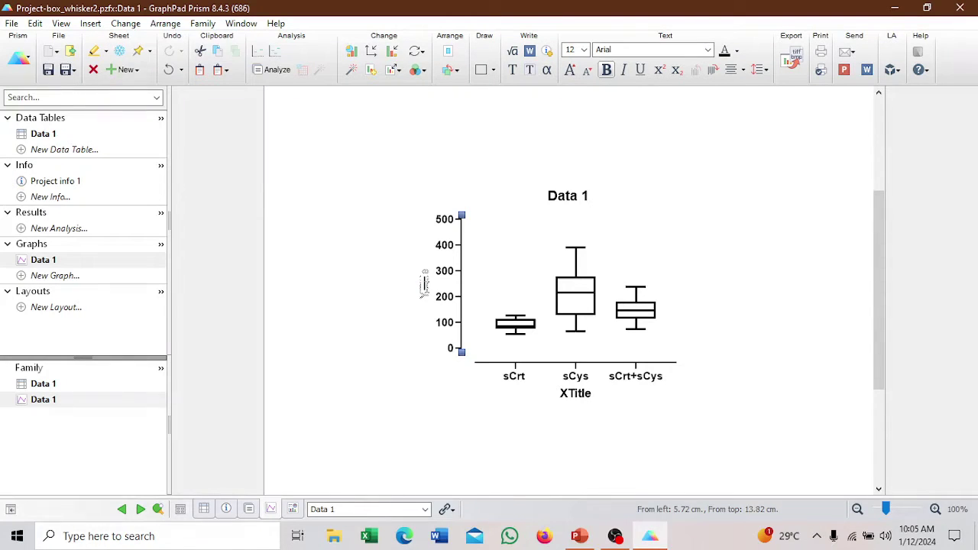
{"action": "type", "text": "m"}
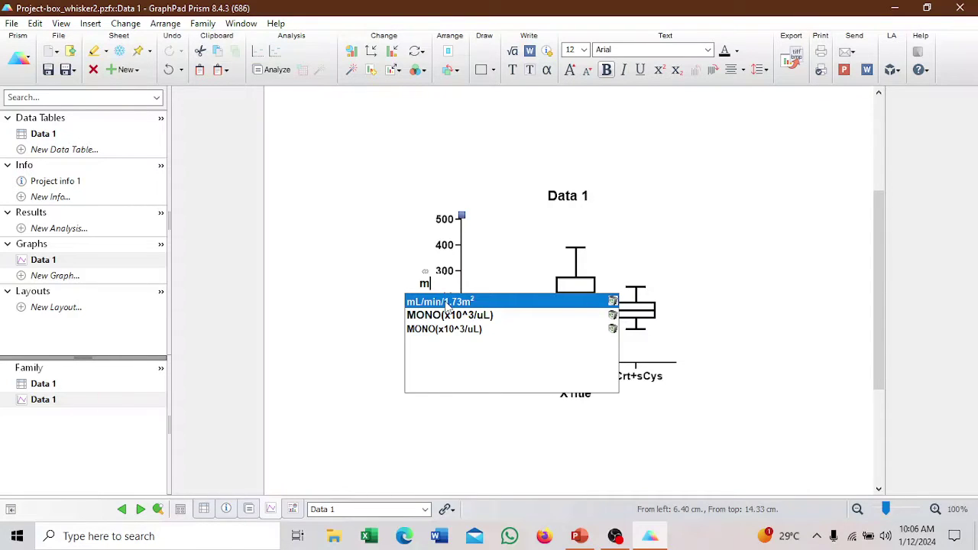
{"action": "type", "text": "L"}
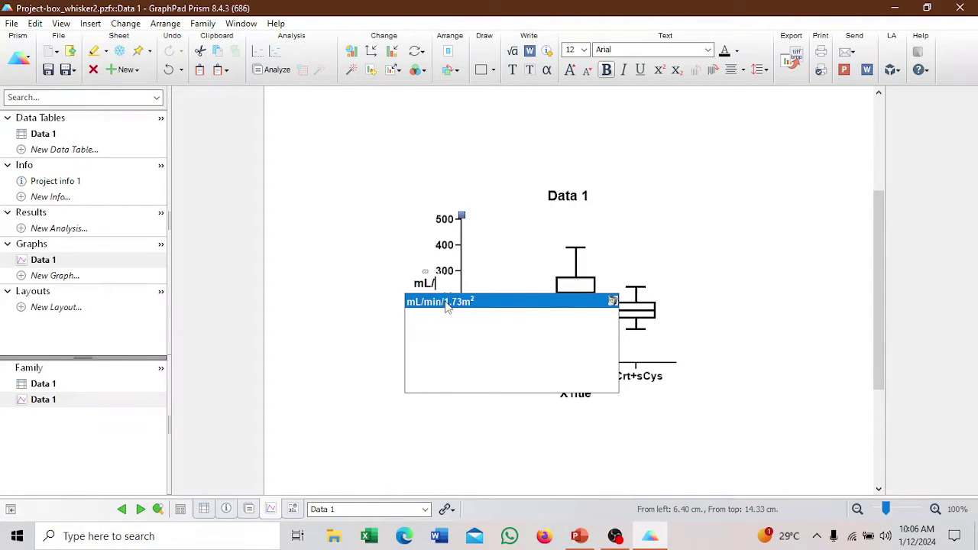
{"action": "type", "text": "/min"}
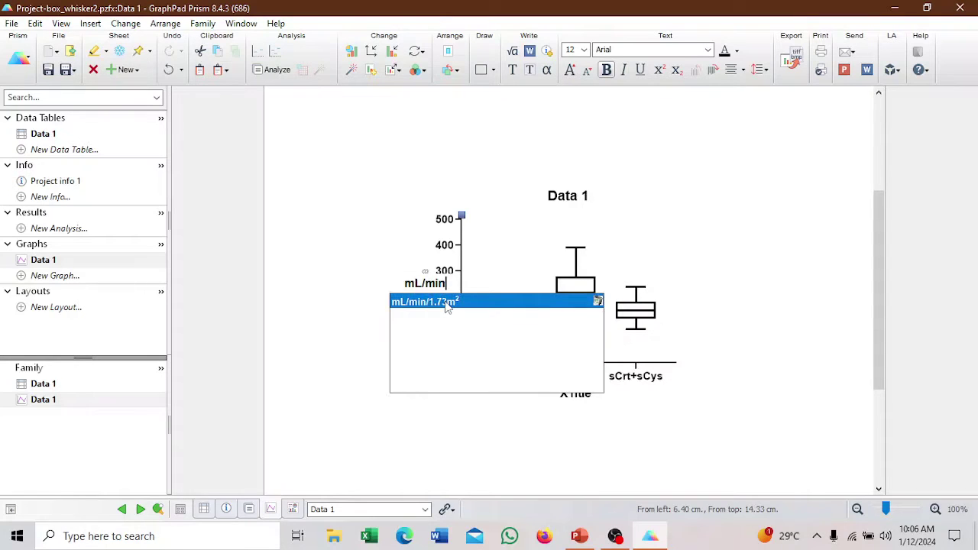
{"action": "type", "text": "/1.73m2"}
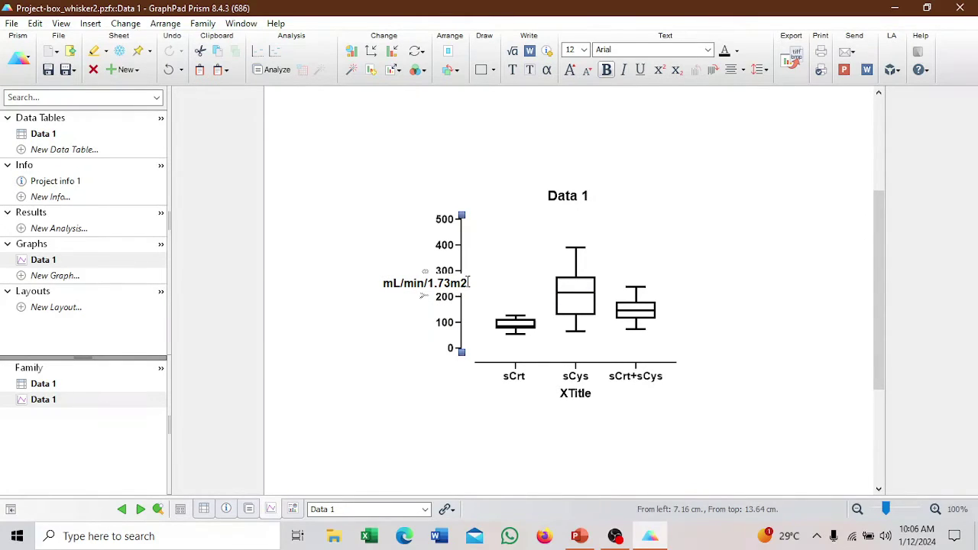
{"action": "left_click_drag", "start_coordinate": [468, 282], "coordinate": [462, 283]}
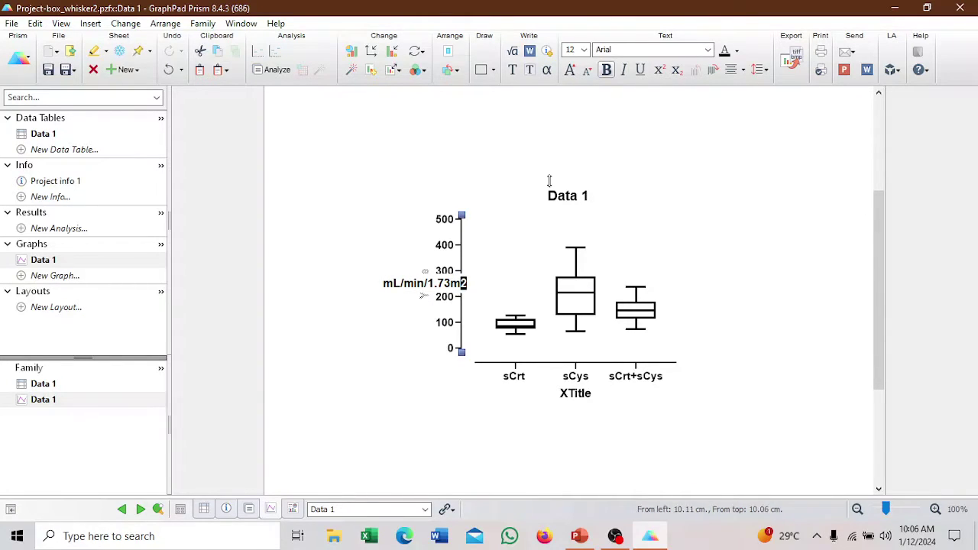
{"action": "left_click", "coordinate": [662, 71]}
{"action": "left_click", "coordinate": [411, 222]}
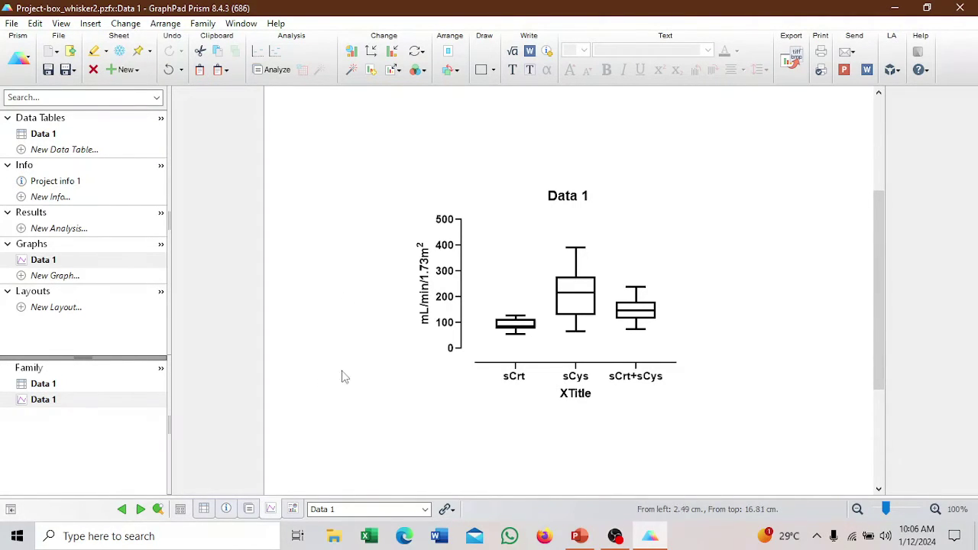
Step: Delete the 'Data 1' chart title from the graph
{"action": "left_click", "coordinate": [576, 393]}
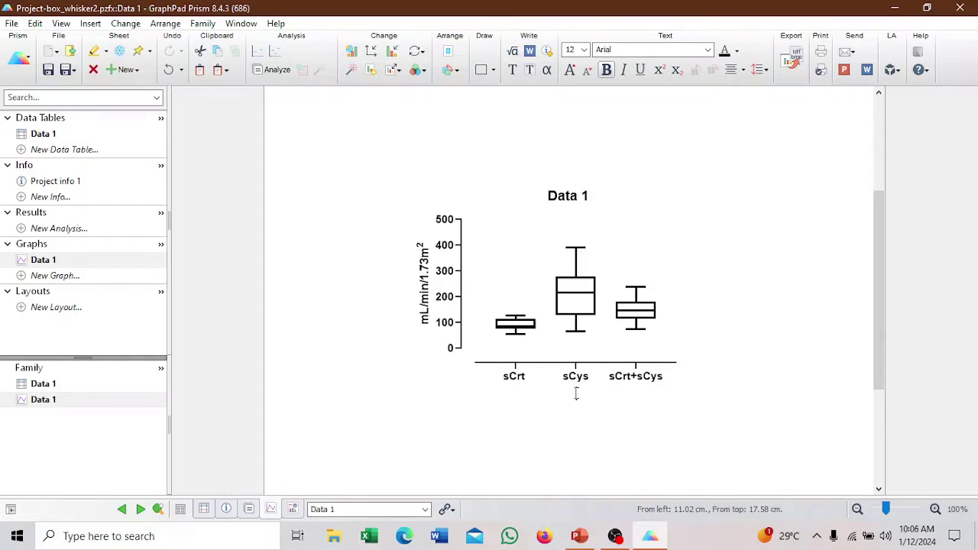
{"action": "left_click", "coordinate": [565, 193]}
{"action": "key", "text": "Delete"}
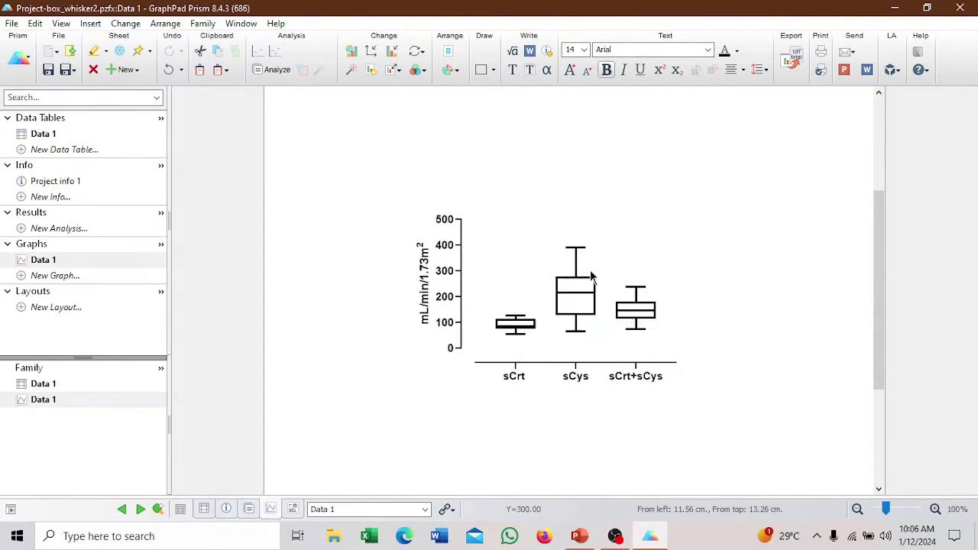
Step: Give the box borders colours: sCrt red, sCys yellow-green, sCrt+sCys green
{"action": "left_click", "coordinate": [513, 330]}
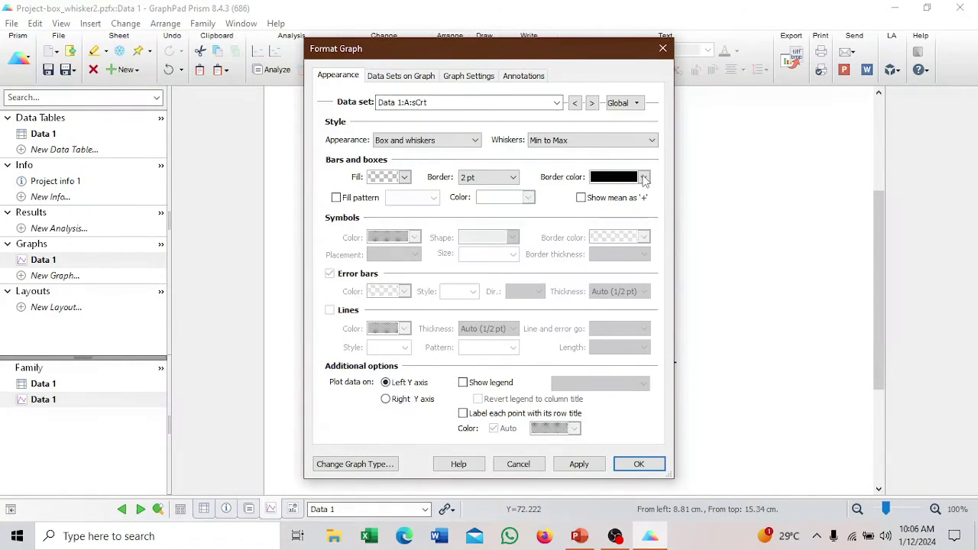
{"action": "left_click", "coordinate": [644, 178]}
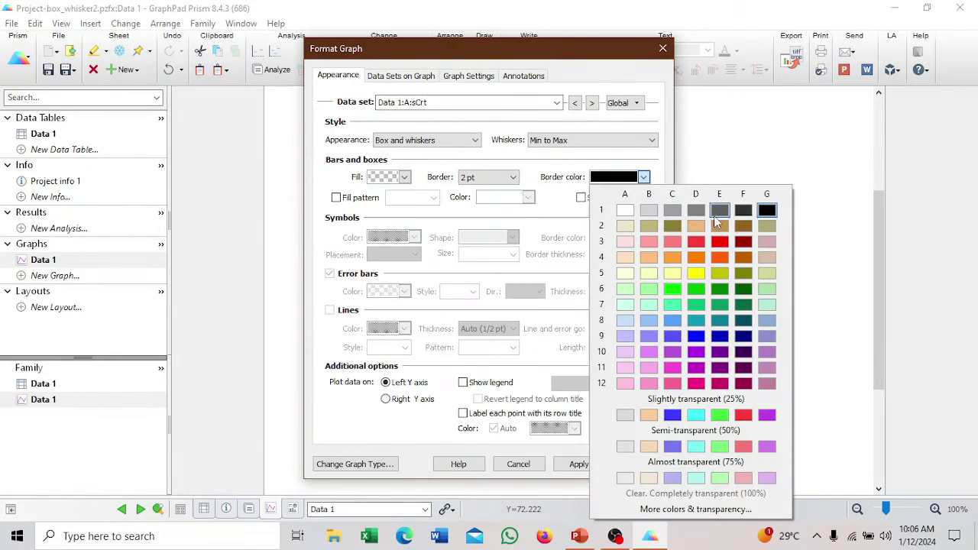
{"action": "left_click", "coordinate": [721, 242]}
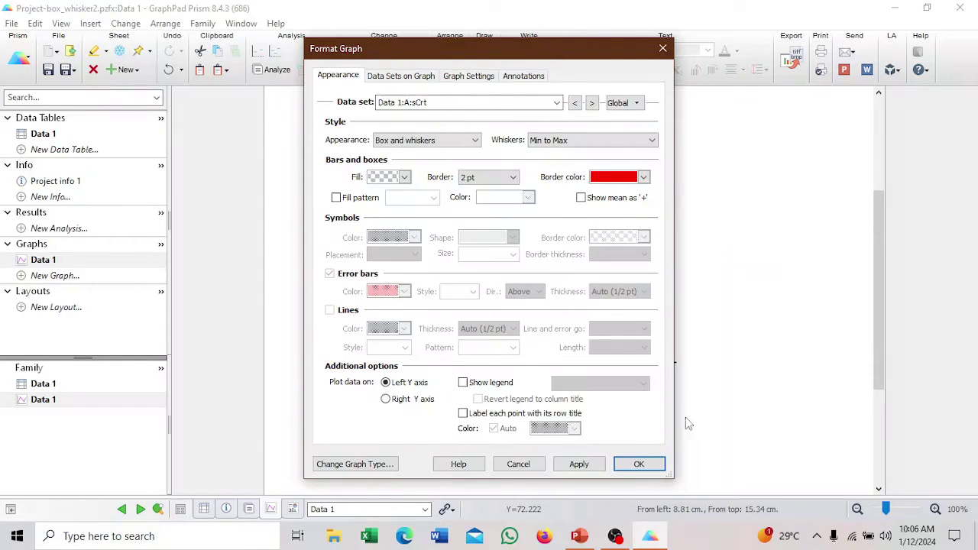
{"action": "left_click", "coordinate": [646, 464]}
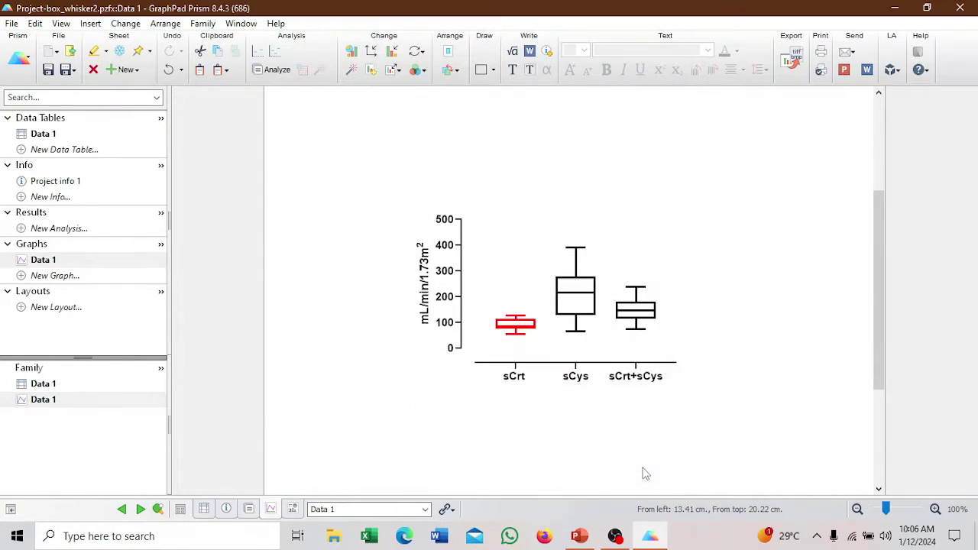
{"action": "double_click", "coordinate": [584, 313]}
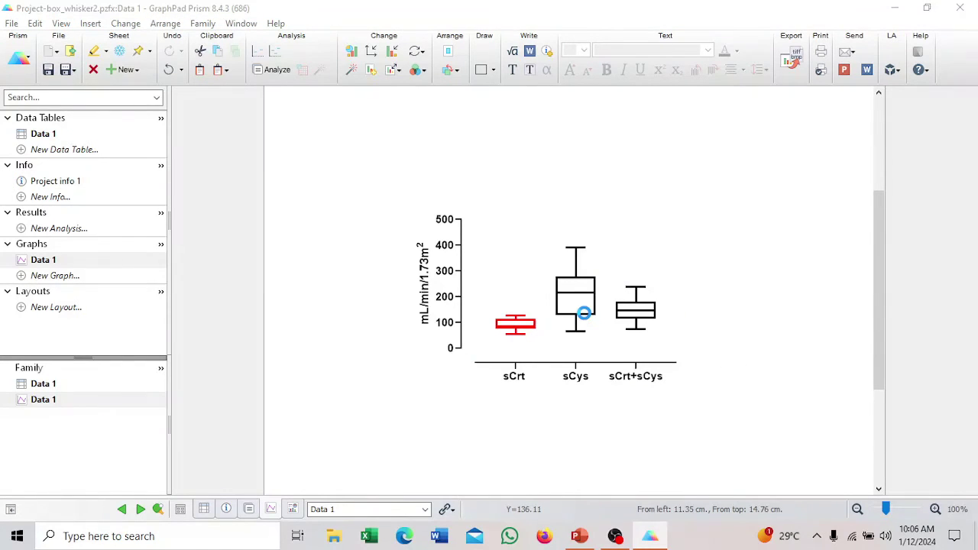
{"action": "left_click", "coordinate": [643, 177]}
{"action": "left_click", "coordinate": [719, 272]}
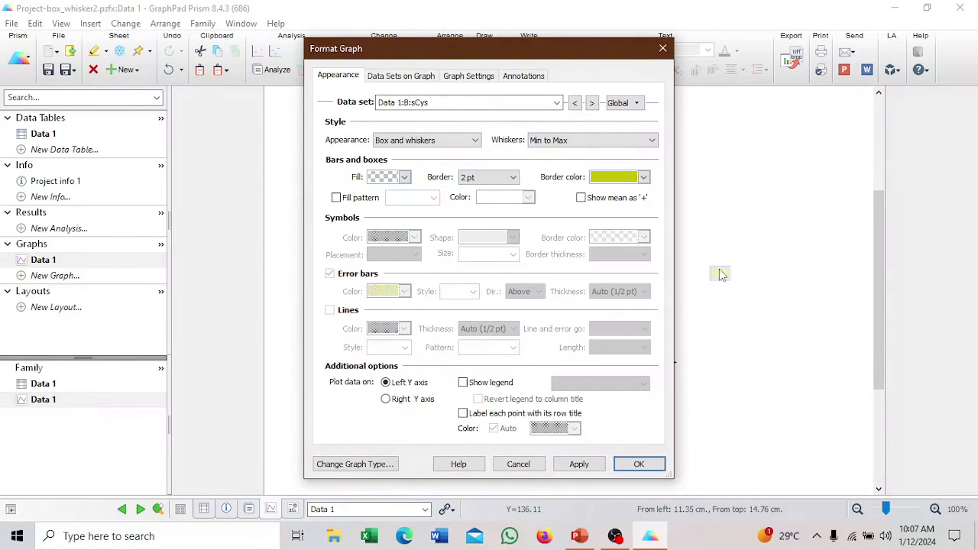
{"action": "left_click", "coordinate": [639, 463]}
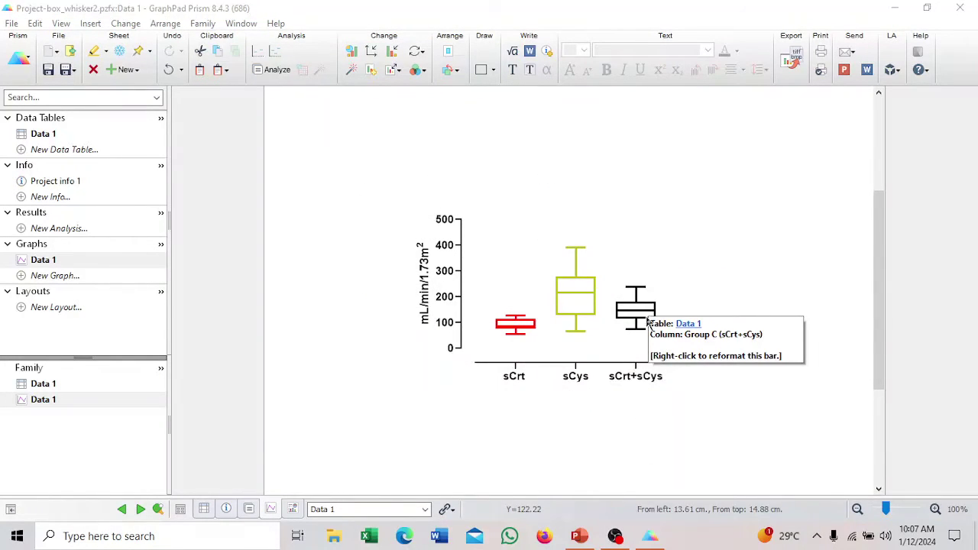
{"action": "double_click", "coordinate": [632, 317]}
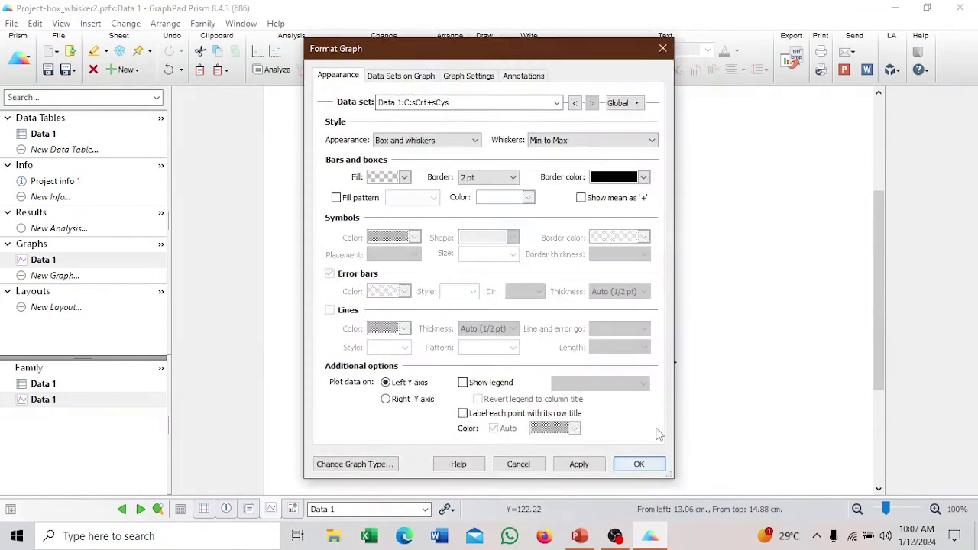
{"action": "left_click", "coordinate": [644, 178]}
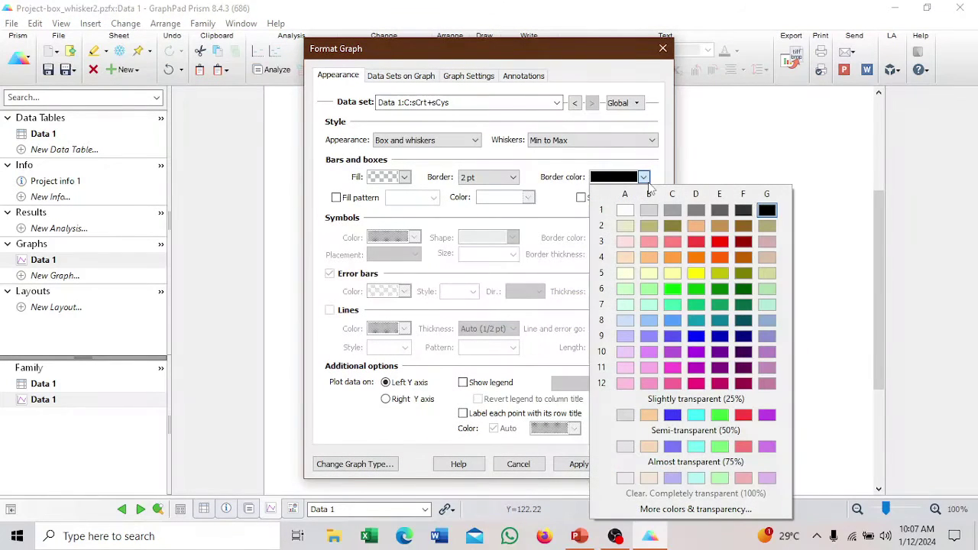
{"action": "left_click", "coordinate": [718, 286]}
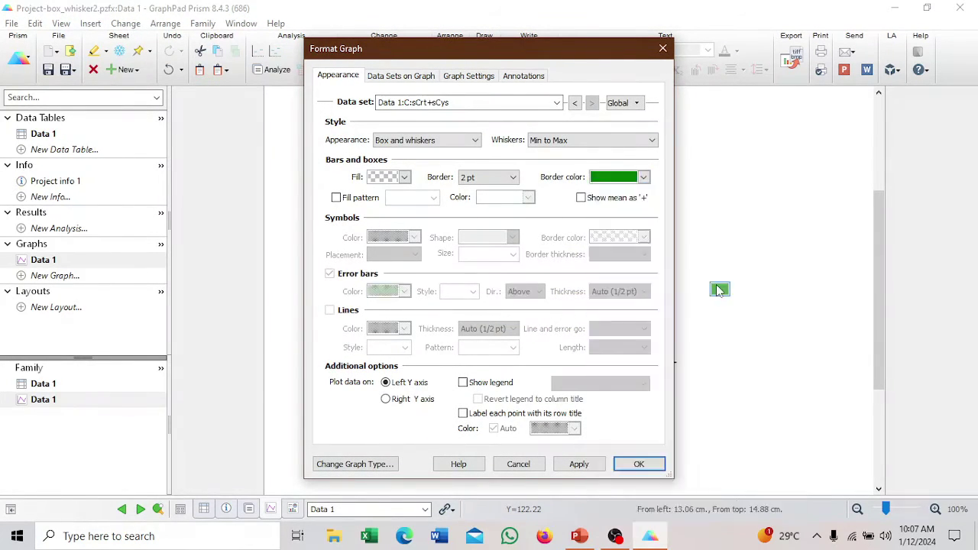
{"action": "left_click", "coordinate": [646, 464]}
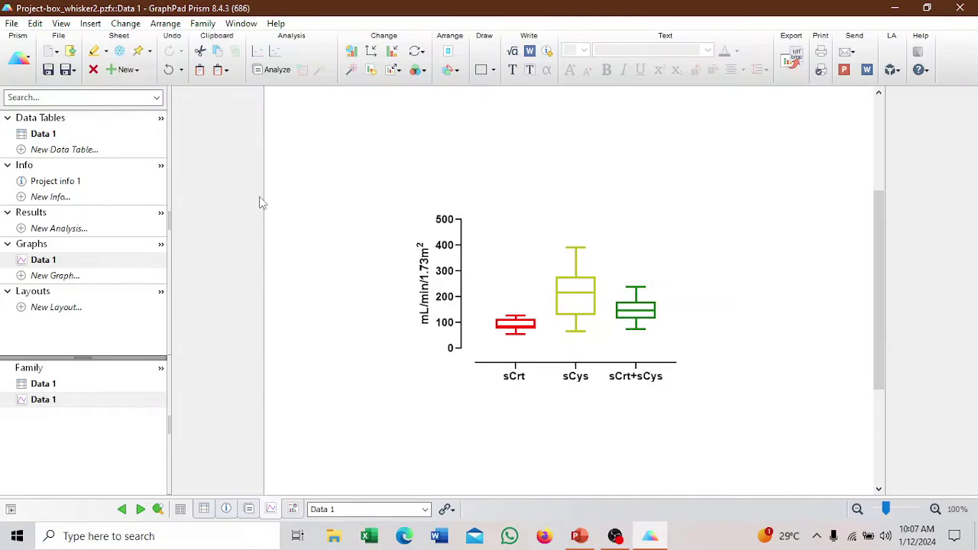
Step: From the Data 1 table, start a one-way ANOVA analysis on all three columns
{"action": "left_click", "coordinate": [47, 134]}
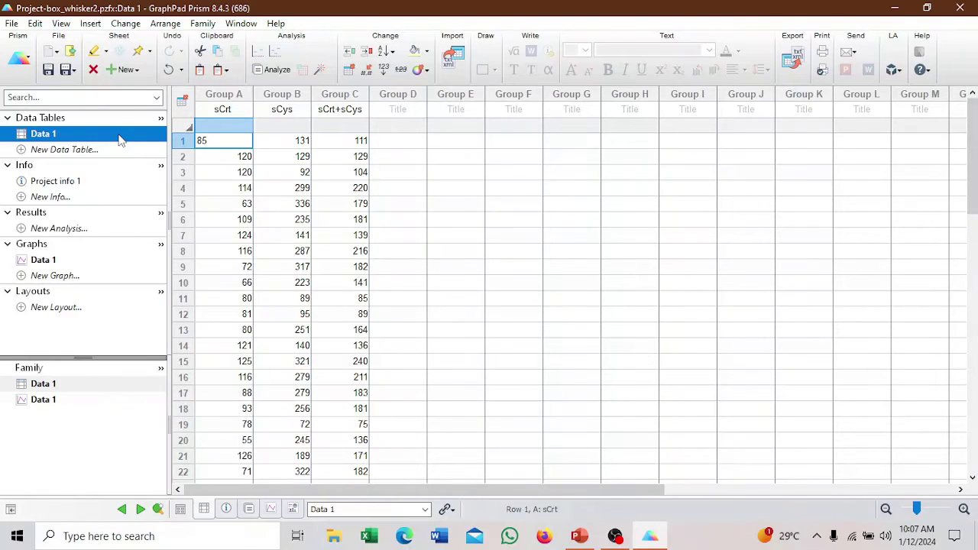
{"action": "left_click", "coordinate": [275, 71]}
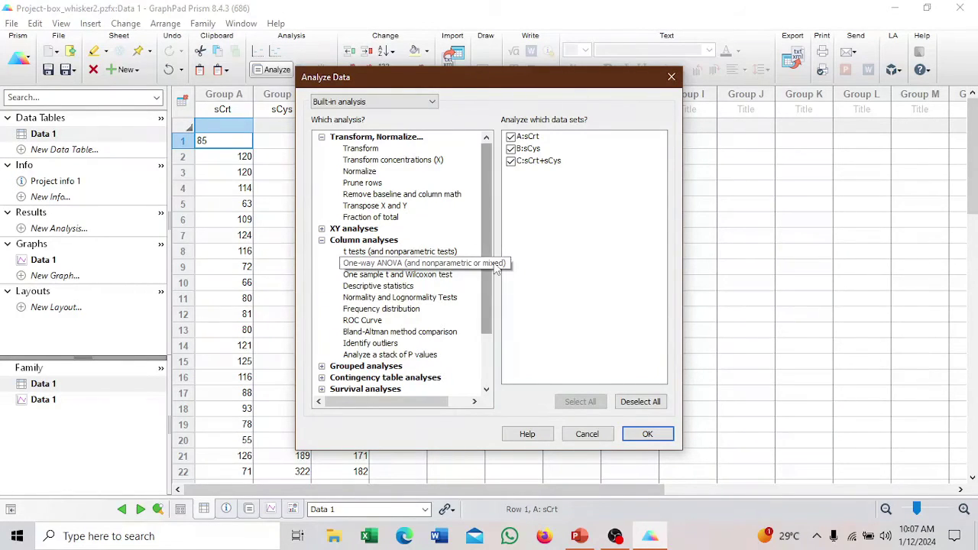
{"action": "left_click", "coordinate": [649, 434]}
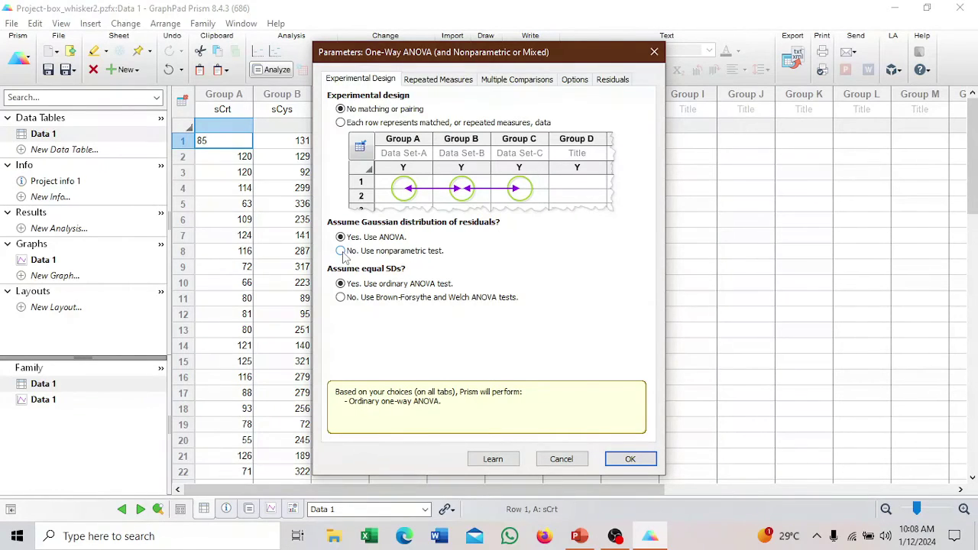
Step: Switch to the nonparametric Kruskal-Wallis test, review the Dunn's comparison settings, and run it
{"action": "left_click", "coordinate": [342, 252]}
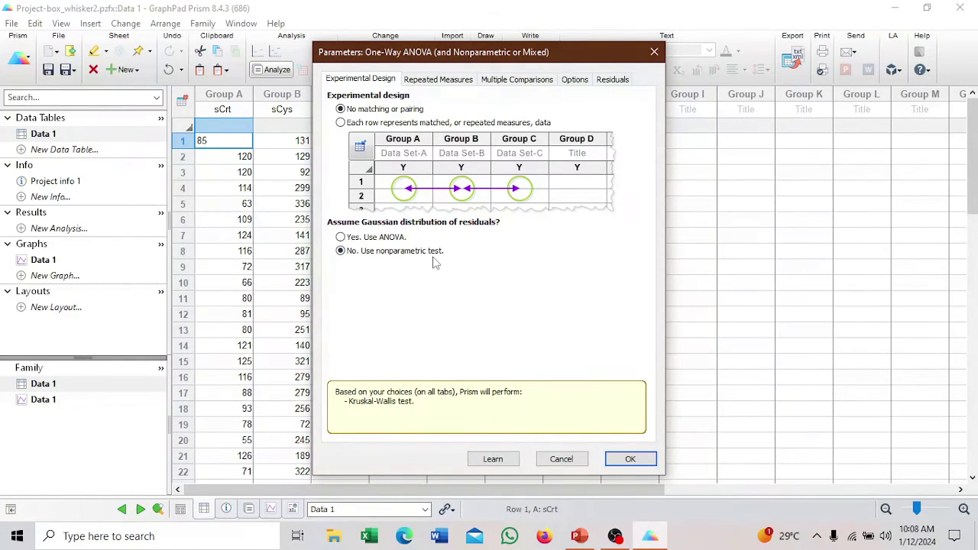
{"action": "left_click", "coordinate": [449, 80]}
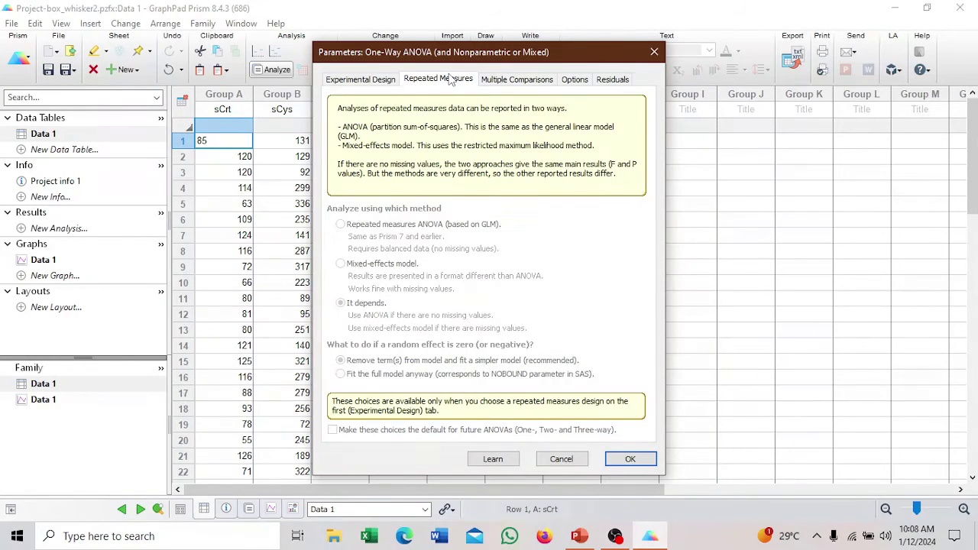
{"action": "left_click", "coordinate": [510, 81]}
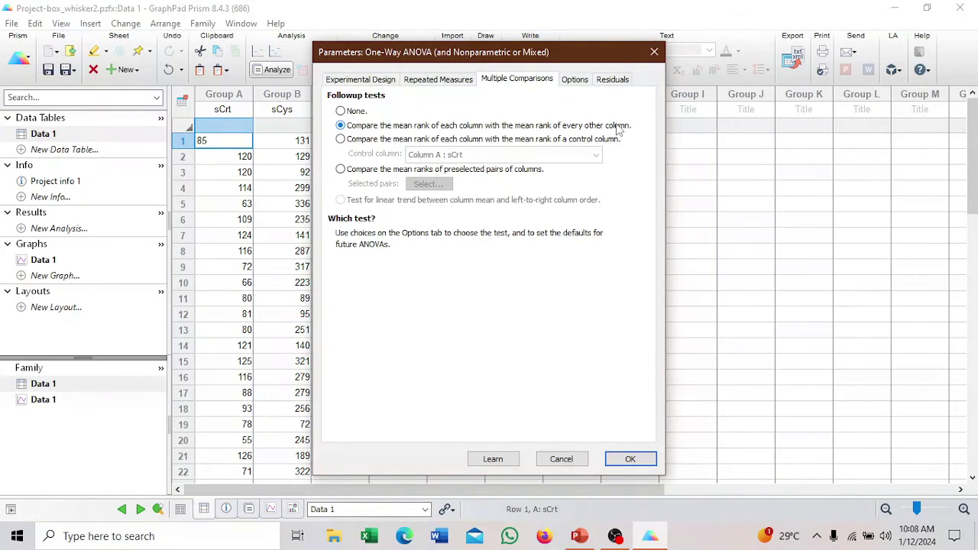
{"action": "left_click", "coordinate": [576, 80]}
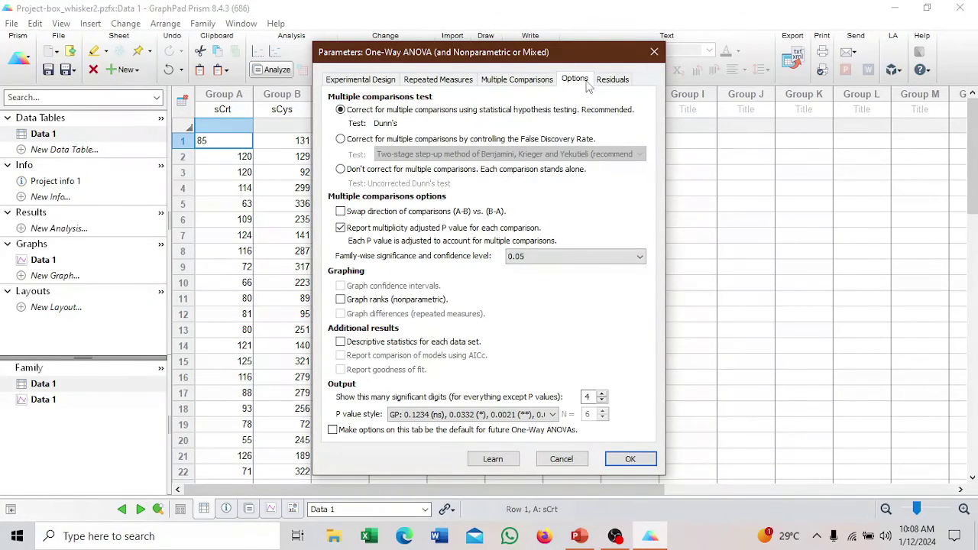
{"action": "left_click", "coordinate": [610, 81]}
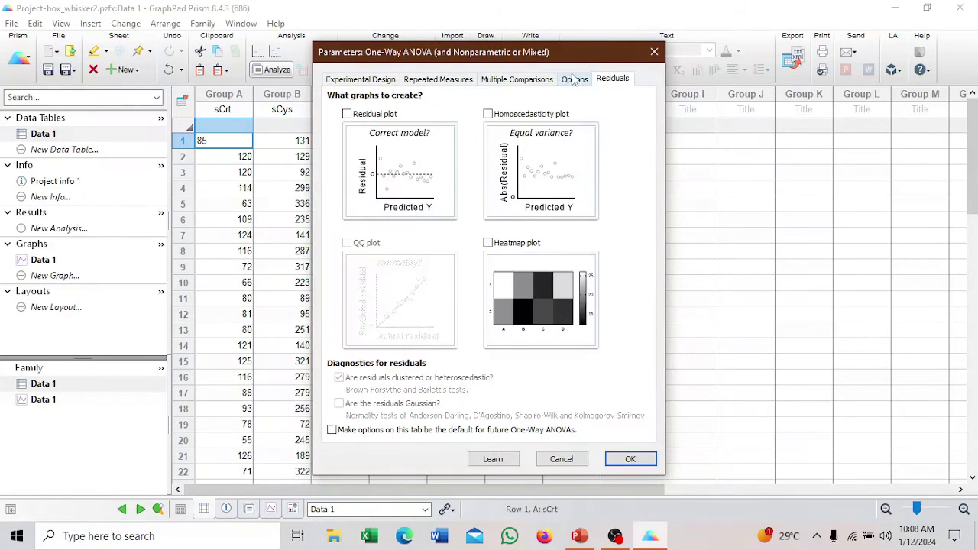
{"action": "left_click", "coordinate": [574, 81]}
{"action": "left_click", "coordinate": [529, 82]}
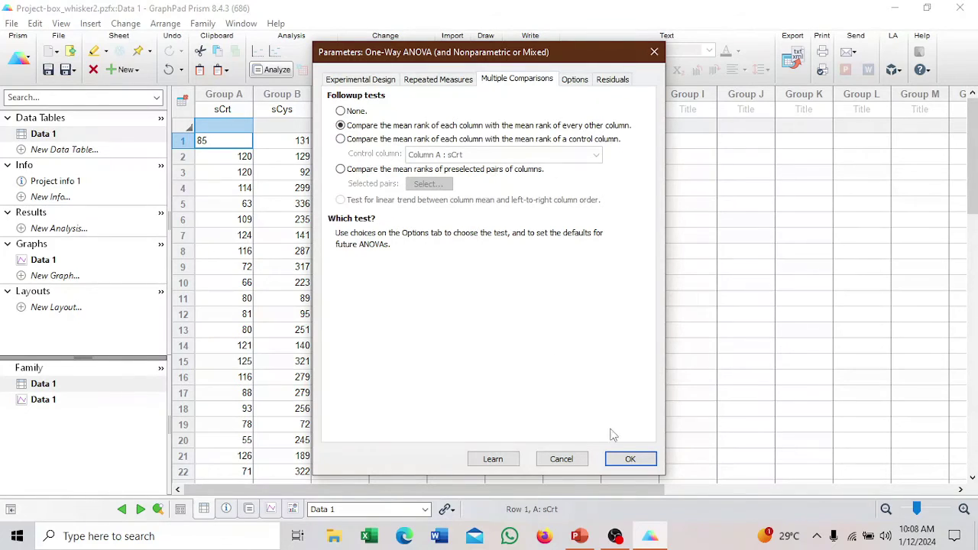
{"action": "left_click", "coordinate": [630, 460]}
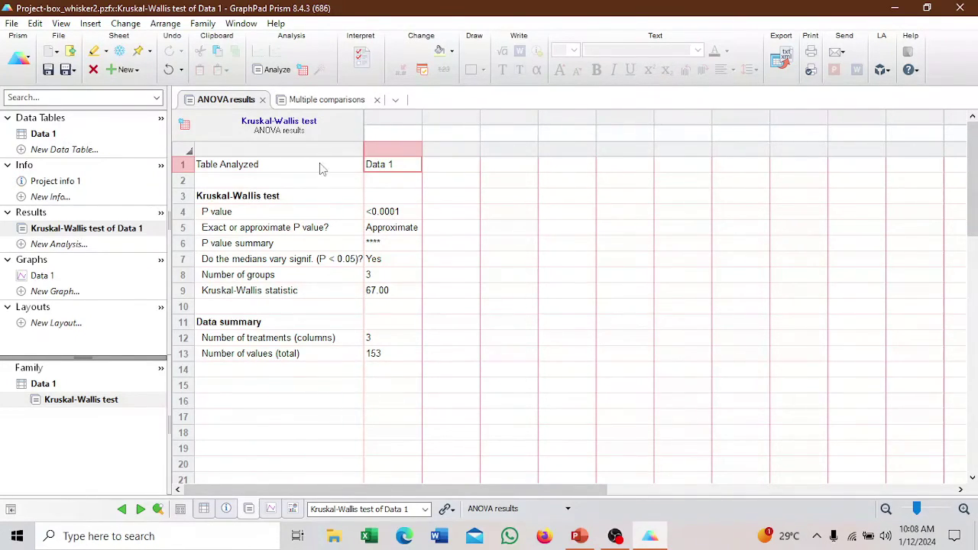
Step: Display the Dunn's multiple comparisons results of the Kruskal-Wallis analysis
{"action": "left_click", "coordinate": [326, 102]}
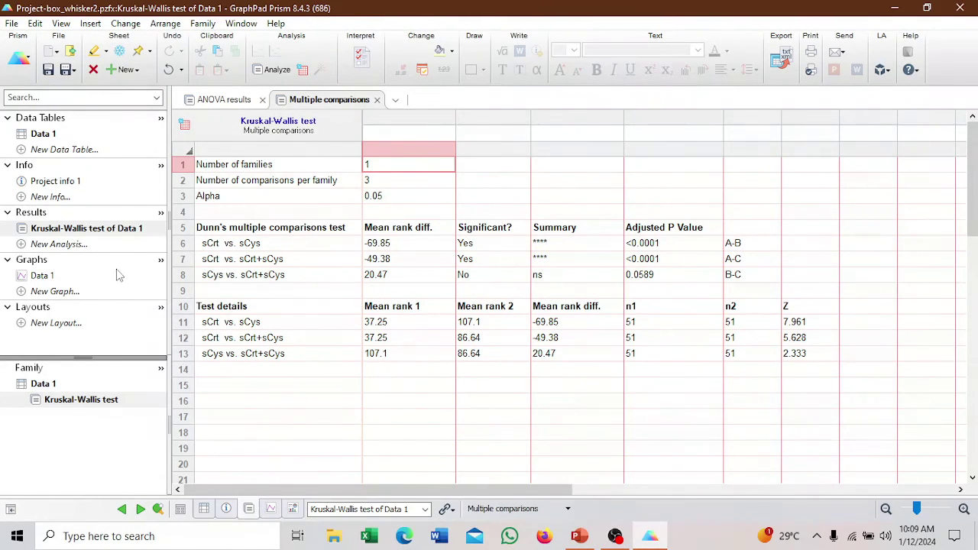
Step: Back on the box plot, draw a capped bar above sCrt and sCys marked with *
{"action": "left_click", "coordinate": [42, 279]}
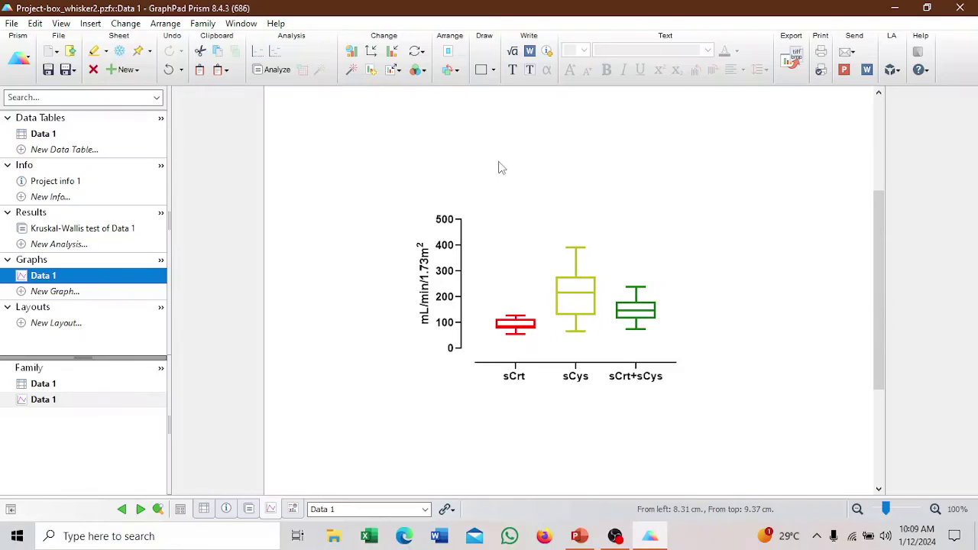
{"action": "left_click", "coordinate": [493, 70]}
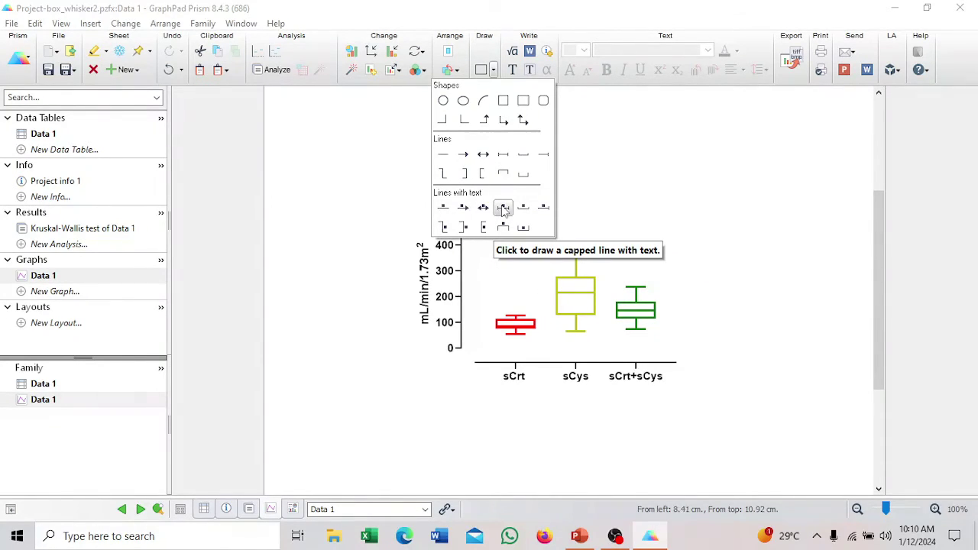
{"action": "left_click", "coordinate": [503, 209]}
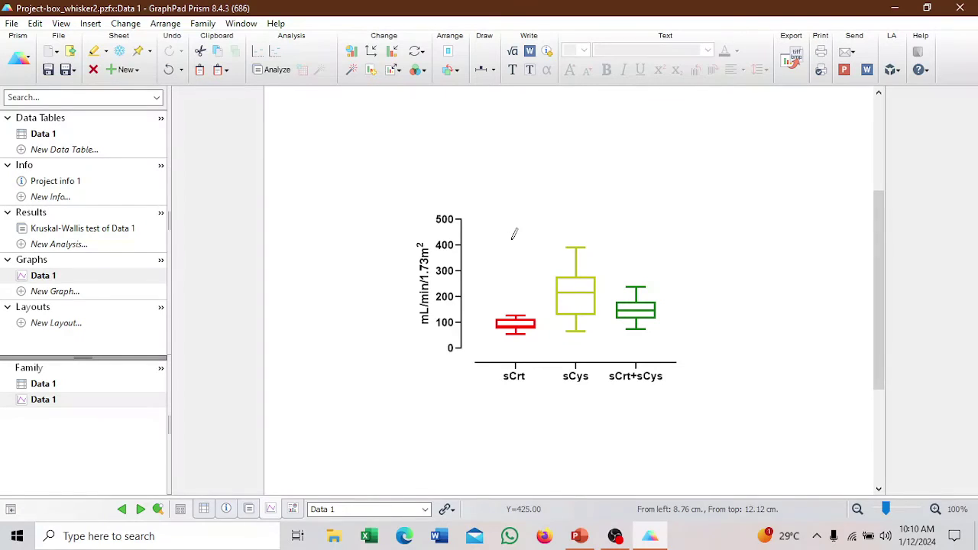
{"action": "mouse_move", "coordinate": [510, 235]}
{"action": "left_mouse_down"}
{"action": "mouse_move", "coordinate": [565, 228]}
{"action": "mouse_move", "coordinate": [576, 238]}
{"action": "left_mouse_up"}
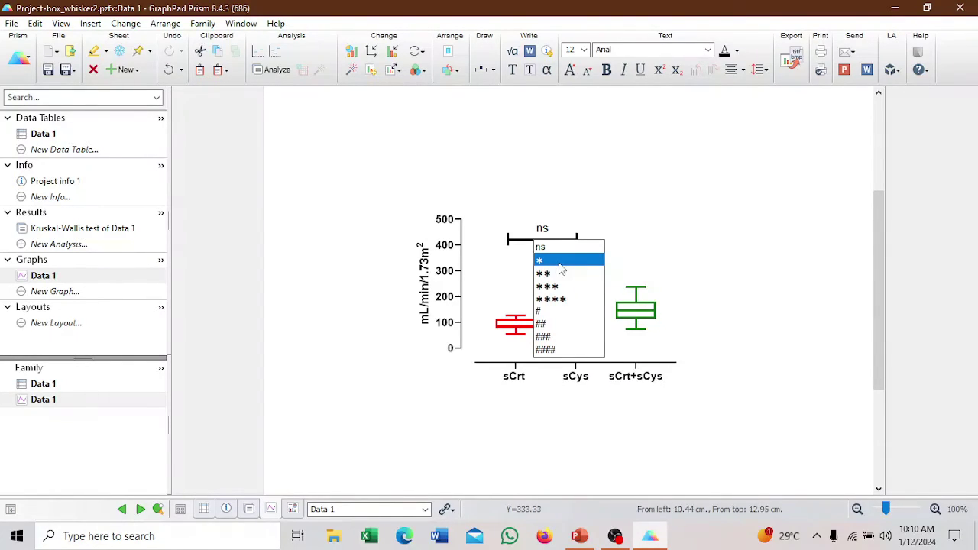
{"action": "left_click", "coordinate": [560, 263]}
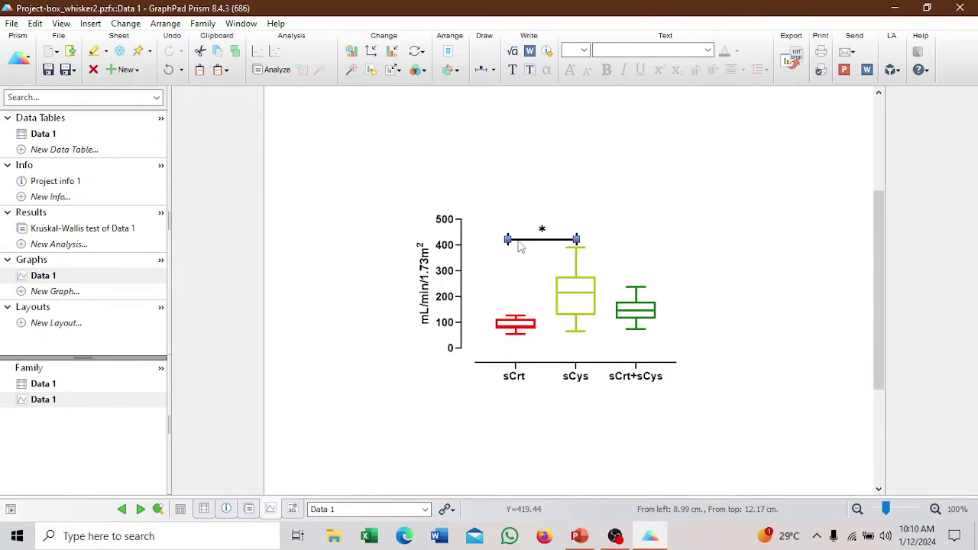
Step: Set the significance bar's line thickness to 1/2 pt
{"action": "double_click", "coordinate": [517, 240]}
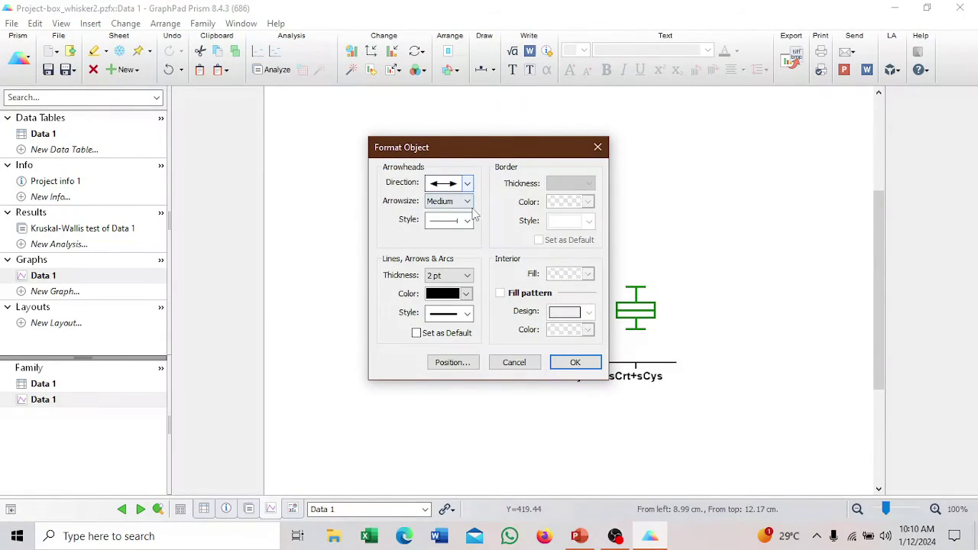
{"action": "left_click", "coordinate": [467, 277]}
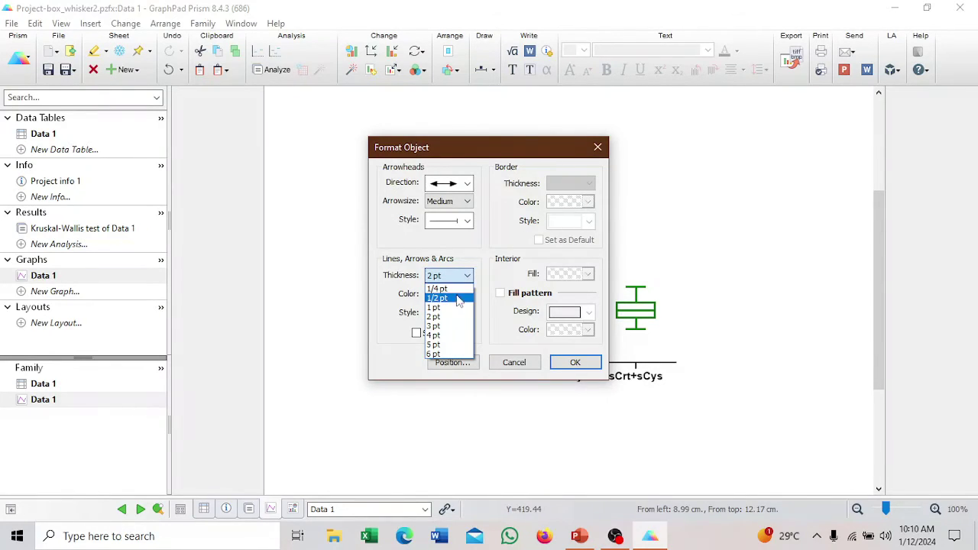
{"action": "left_click", "coordinate": [457, 300]}
{"action": "left_click", "coordinate": [589, 365]}
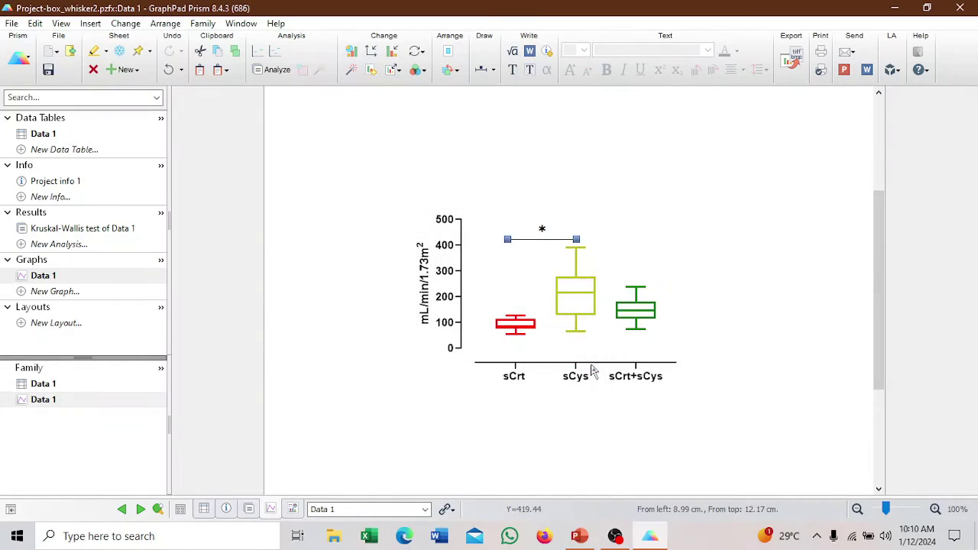
{"action": "left_click", "coordinate": [669, 265]}
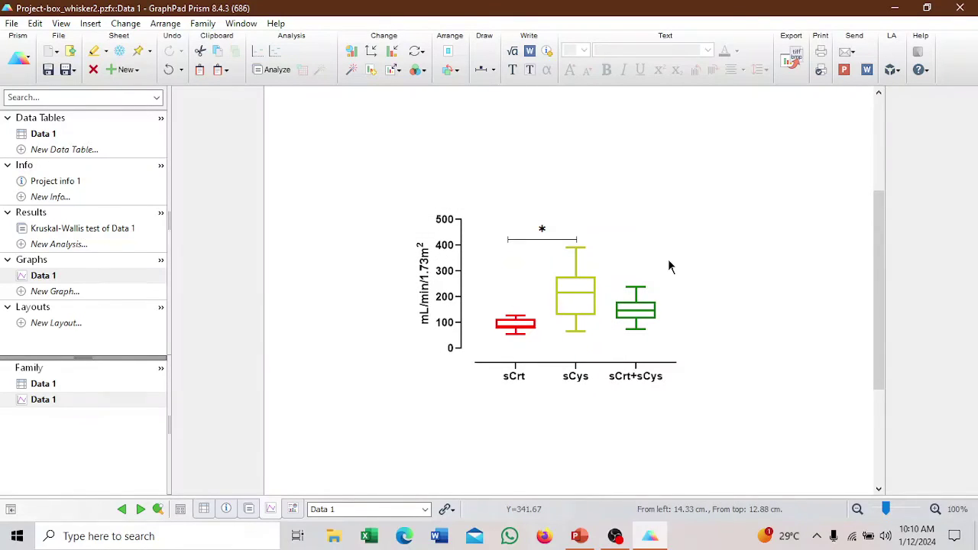
Step: Drag the bar's ends so it spans exactly from sCrt to sCys
{"action": "left_click", "coordinate": [515, 240]}
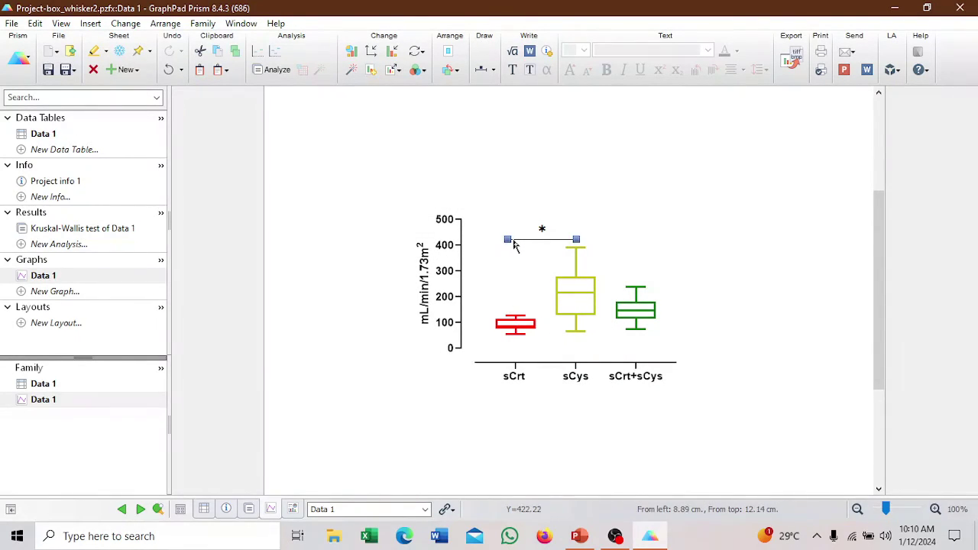
{"action": "left_click_drag", "start_coordinate": [509, 239], "coordinate": [515, 238]}
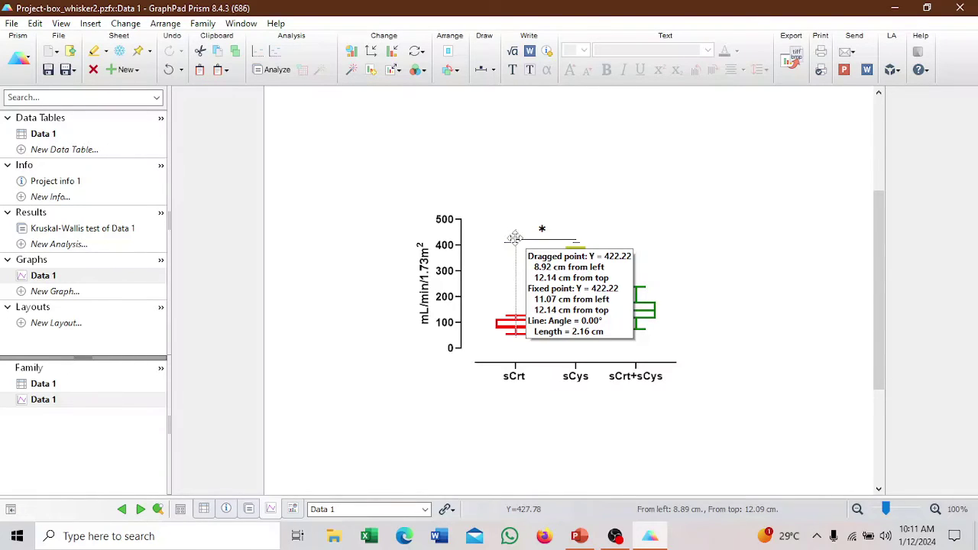
{"action": "left_click_drag", "start_coordinate": [514, 238], "coordinate": [515, 238]}
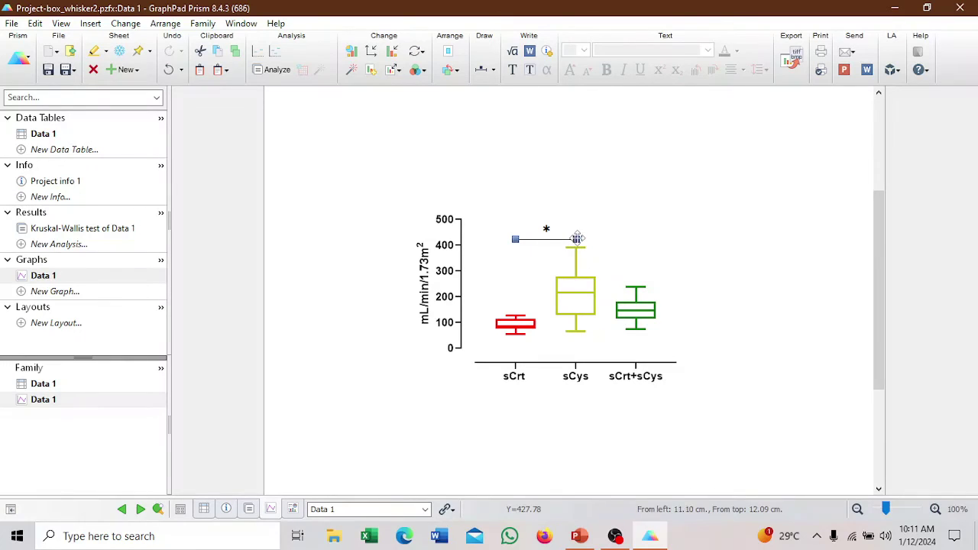
{"action": "left_click_drag", "start_coordinate": [577, 239], "coordinate": [572, 236]}
{"action": "left_click", "coordinate": [615, 227]}
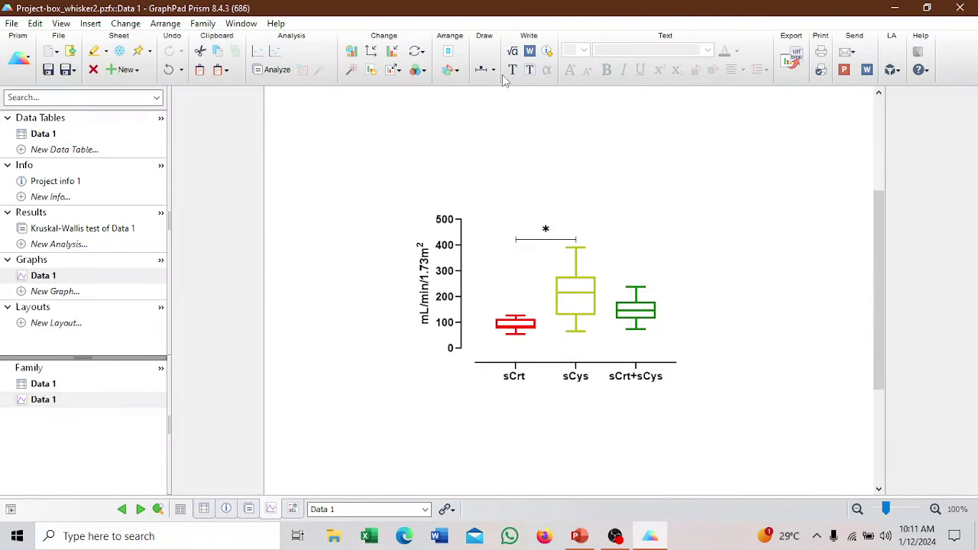
Step: Draw a second capped bar from sCrt to sCrt+sCys, marked with *
{"action": "left_click", "coordinate": [483, 75]}
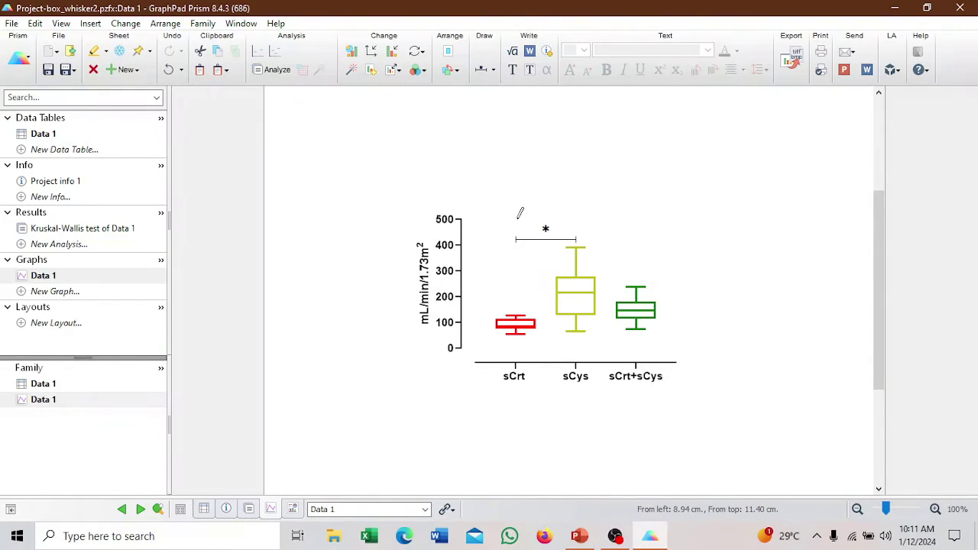
{"action": "left_click_drag", "start_coordinate": [517, 215], "coordinate": [640, 206]}
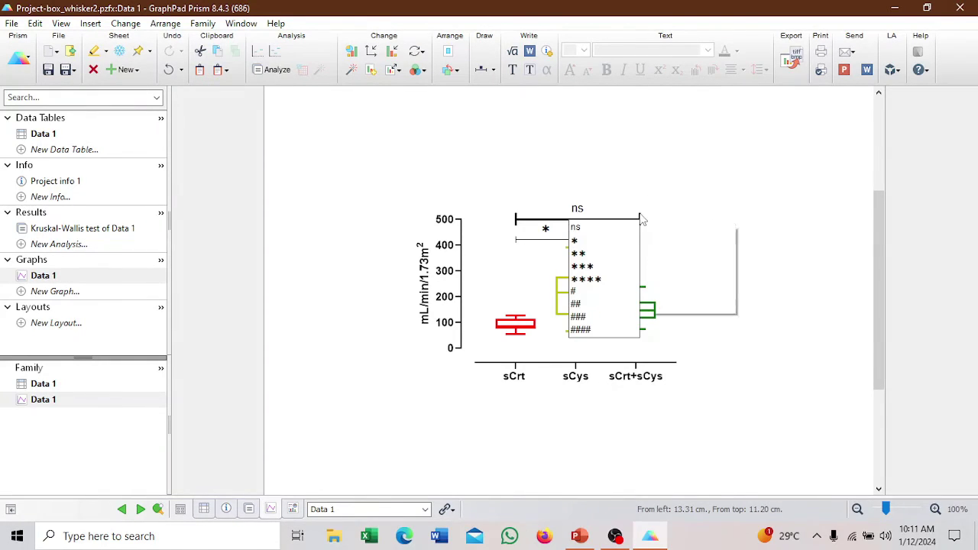
{"action": "left_click", "coordinate": [598, 241]}
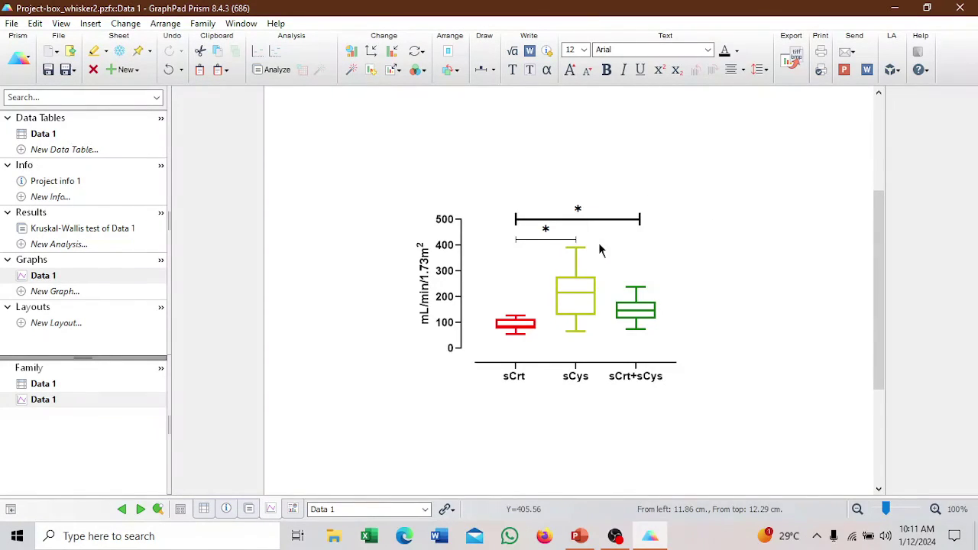
Step: Make the top bar's line 1/2 pt thick
{"action": "double_click", "coordinate": [565, 220]}
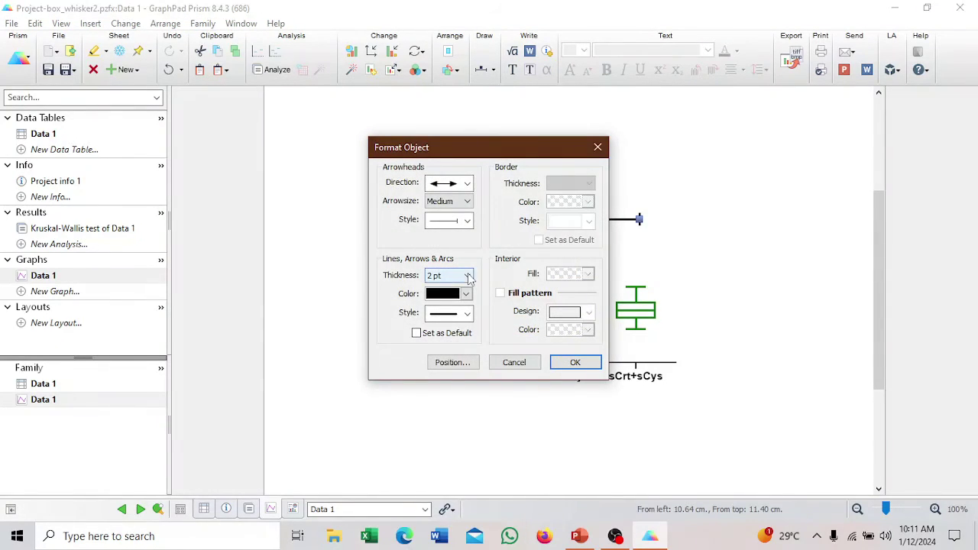
{"action": "left_click", "coordinate": [466, 275]}
{"action": "left_click", "coordinate": [450, 299]}
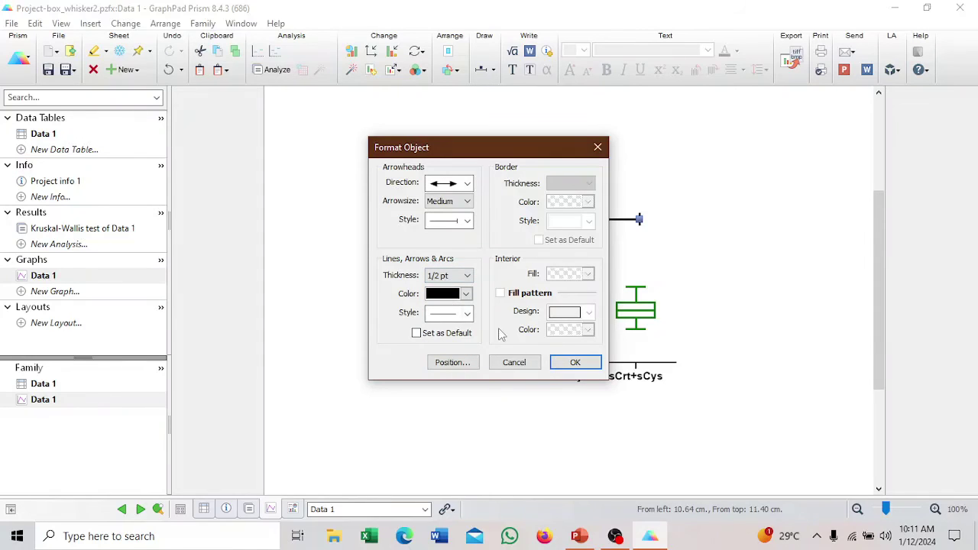
{"action": "left_click", "coordinate": [574, 362]}
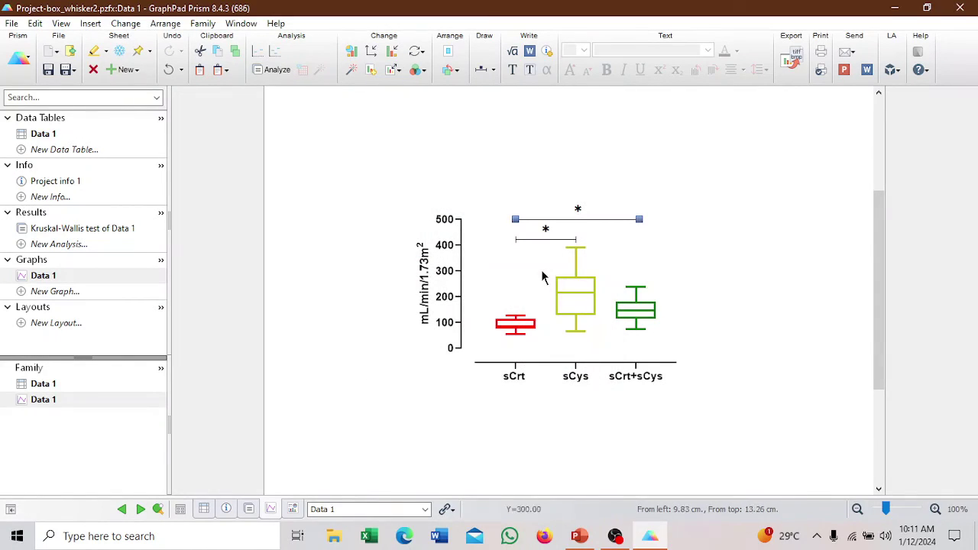
{"action": "left_click", "coordinate": [502, 223]}
Step: Align the top bar's ends over sCrt and sCrt+sCys
{"action": "left_click", "coordinate": [516, 219]}
{"action": "left_click_drag", "start_coordinate": [515, 217], "coordinate": [516, 219]}
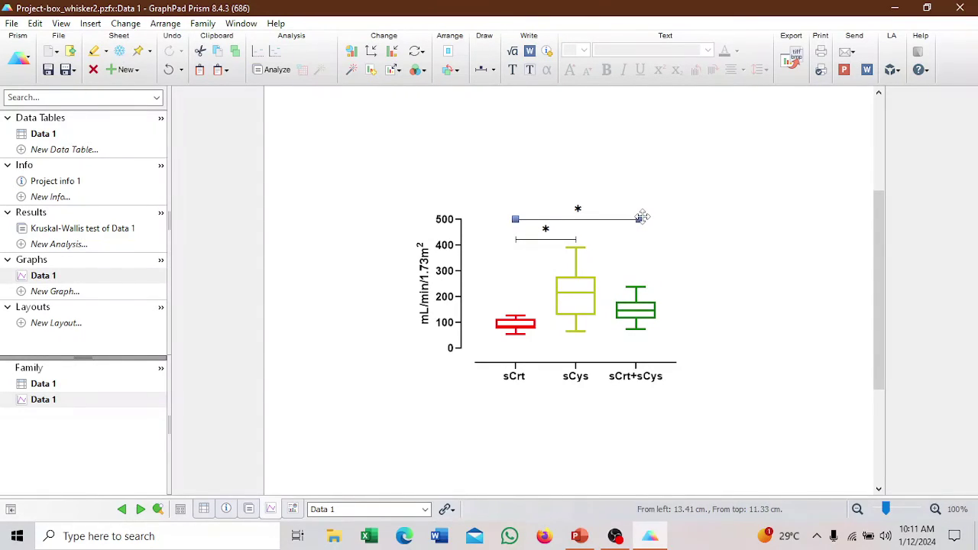
{"action": "left_click_drag", "start_coordinate": [641, 217], "coordinate": [635, 220]}
Step: Enlarge the x-axis group labels two steps to 14 pt
{"action": "left_click", "coordinate": [578, 375]}
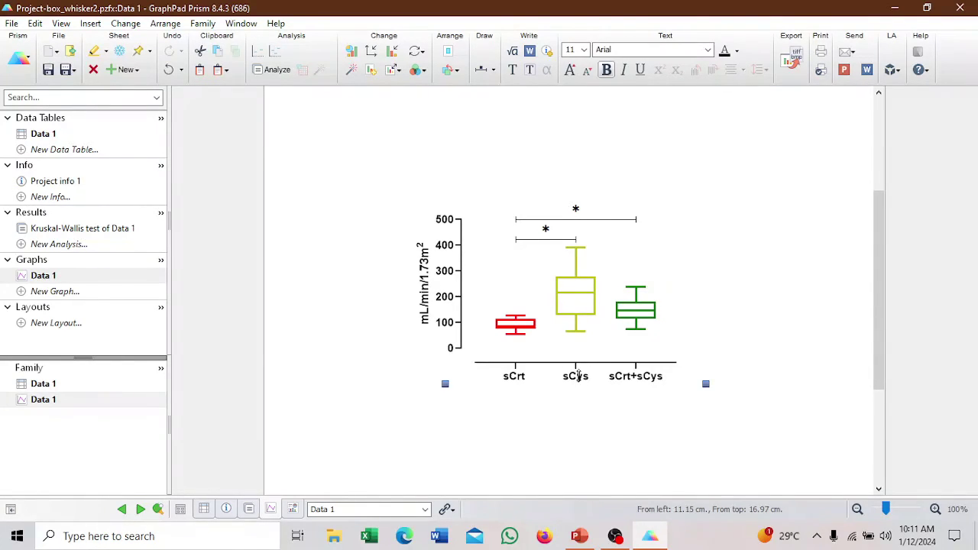
{"action": "left_click", "coordinate": [570, 71]}
{"action": "left_click", "coordinate": [570, 70]}
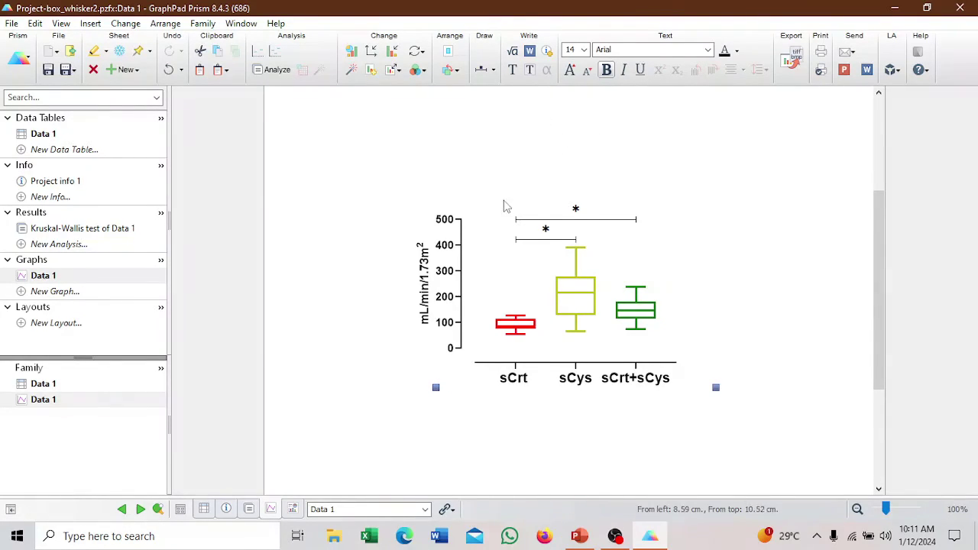
{"action": "left_click", "coordinate": [433, 244]}
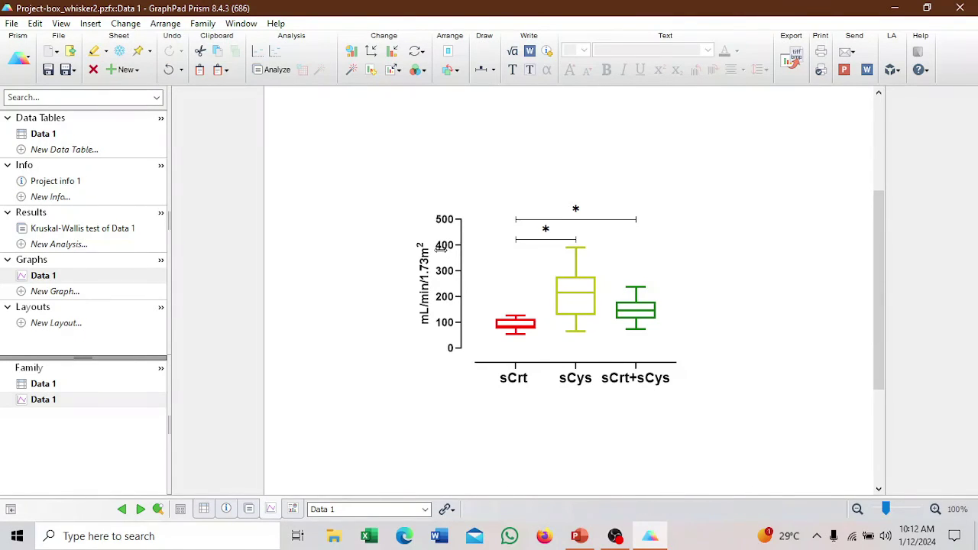
Step: Enlarge the y-axis tick numbers to 14 pt
{"action": "left_click", "coordinate": [442, 245]}
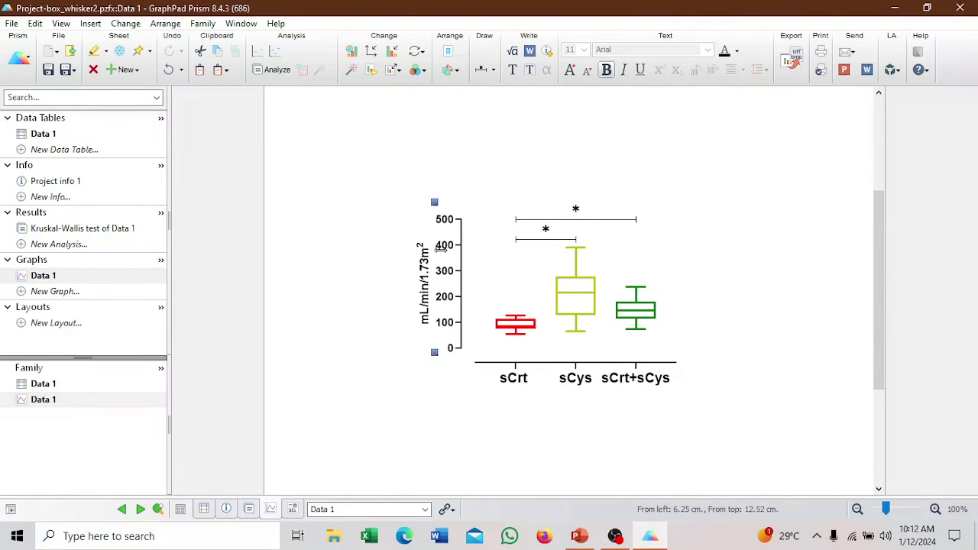
{"action": "left_click", "coordinate": [569, 70]}
{"action": "left_click", "coordinate": [569, 70]}
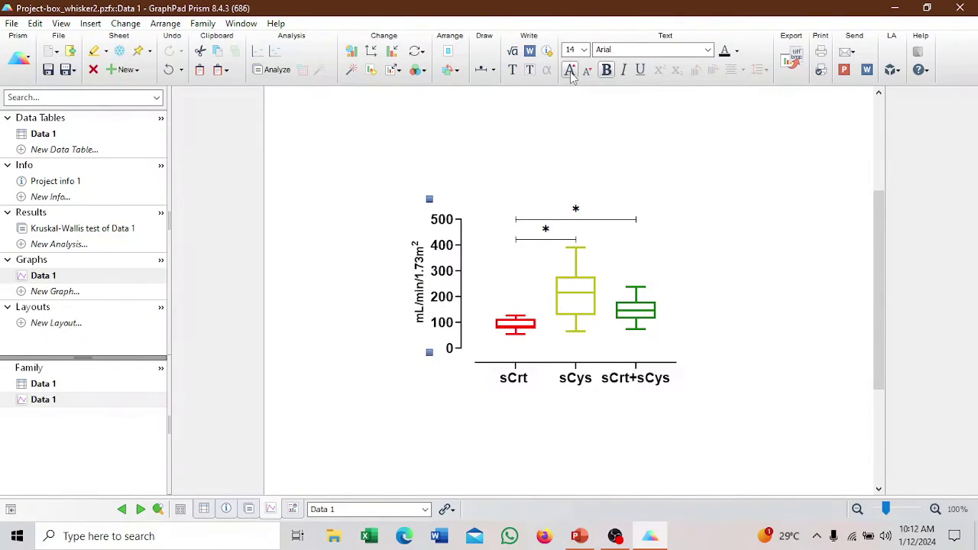
{"action": "double_click", "coordinate": [421, 253]}
{"action": "left_click", "coordinate": [479, 182]}
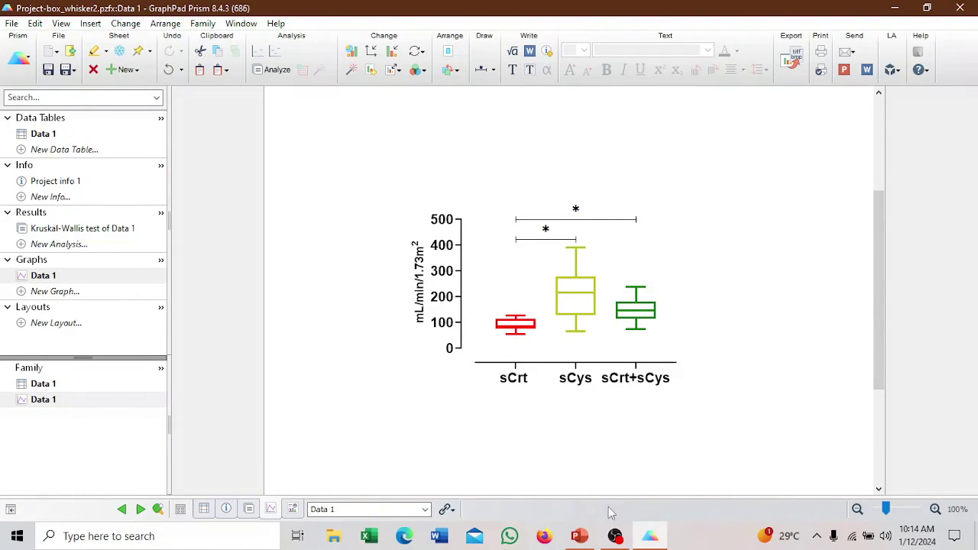
Step: Bring the OBS Studio recorder window in front of the finished Prism graph
{"action": "left_click", "coordinate": [614, 535]}
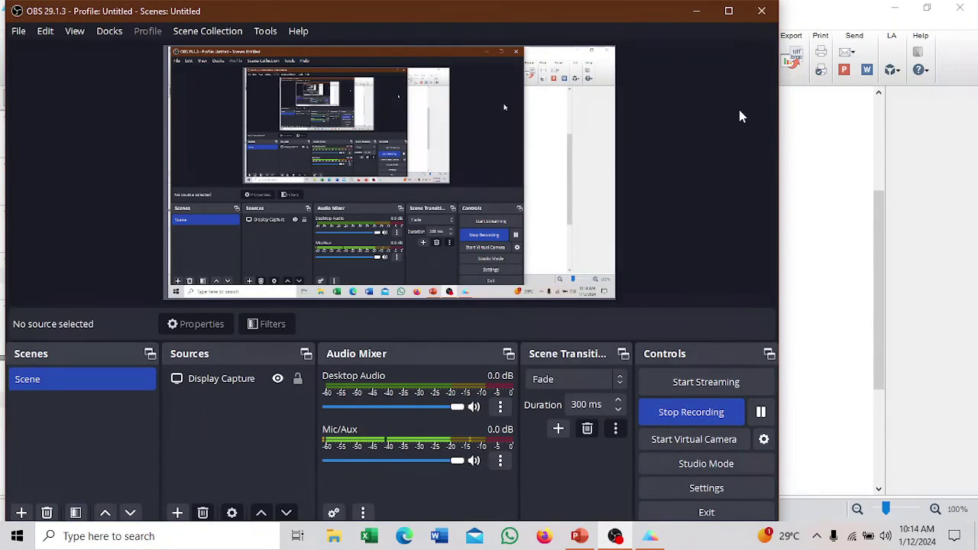